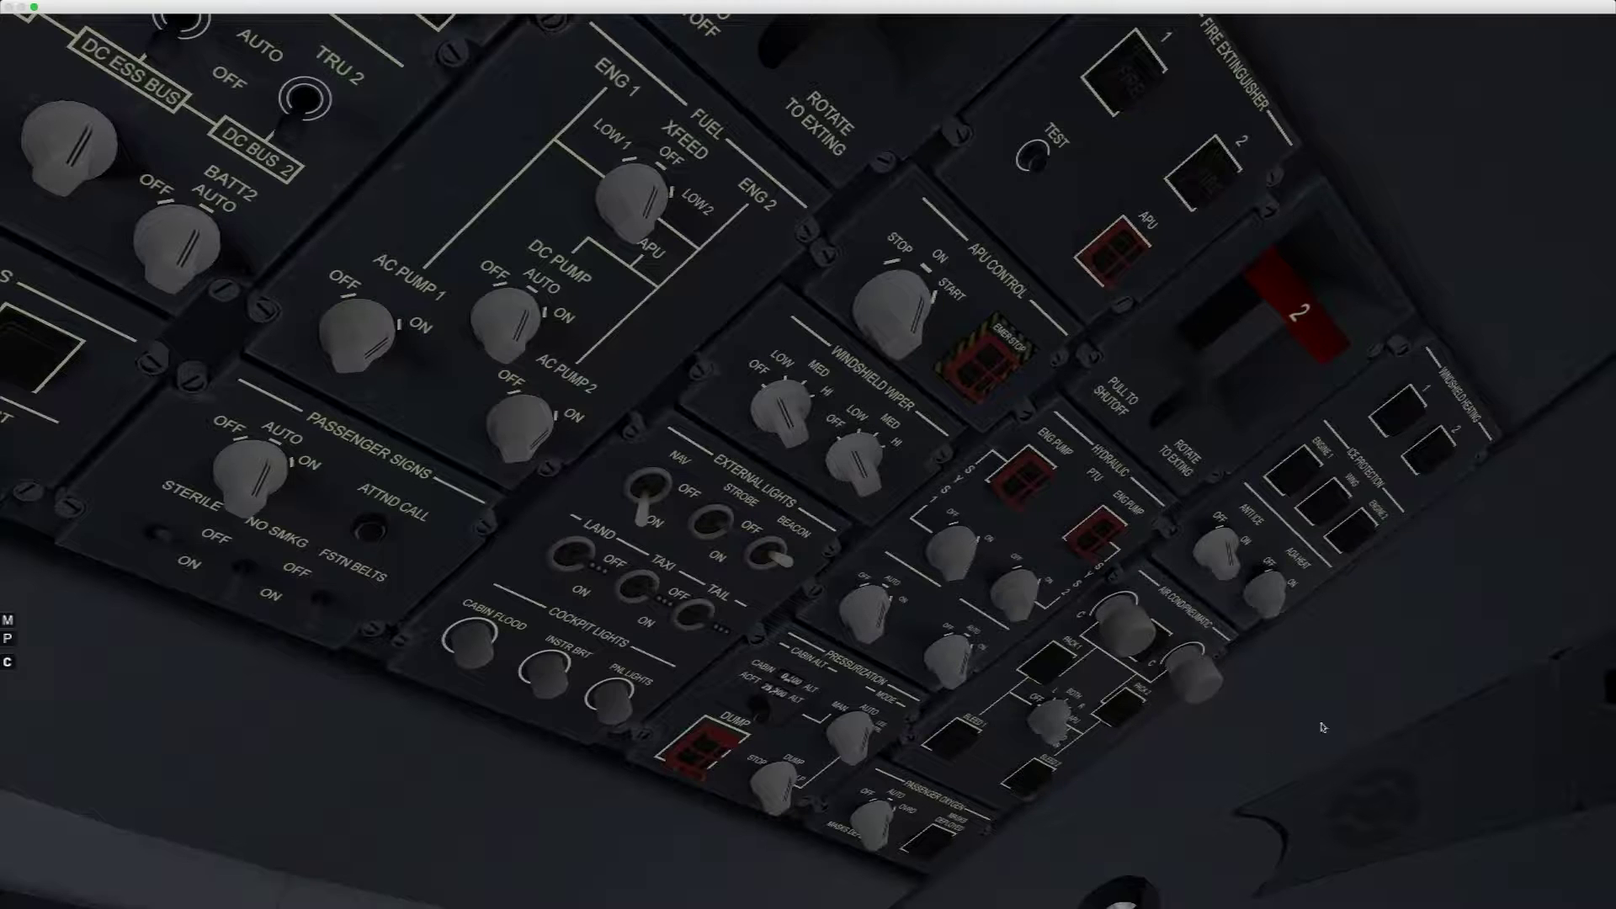
- Tilt the cockpit view down from the overhead panel to the main panel and MCDU
{"action": "left_click_drag", "start_coordinate": [1353, 689], "coordinate": [1185, 353]}
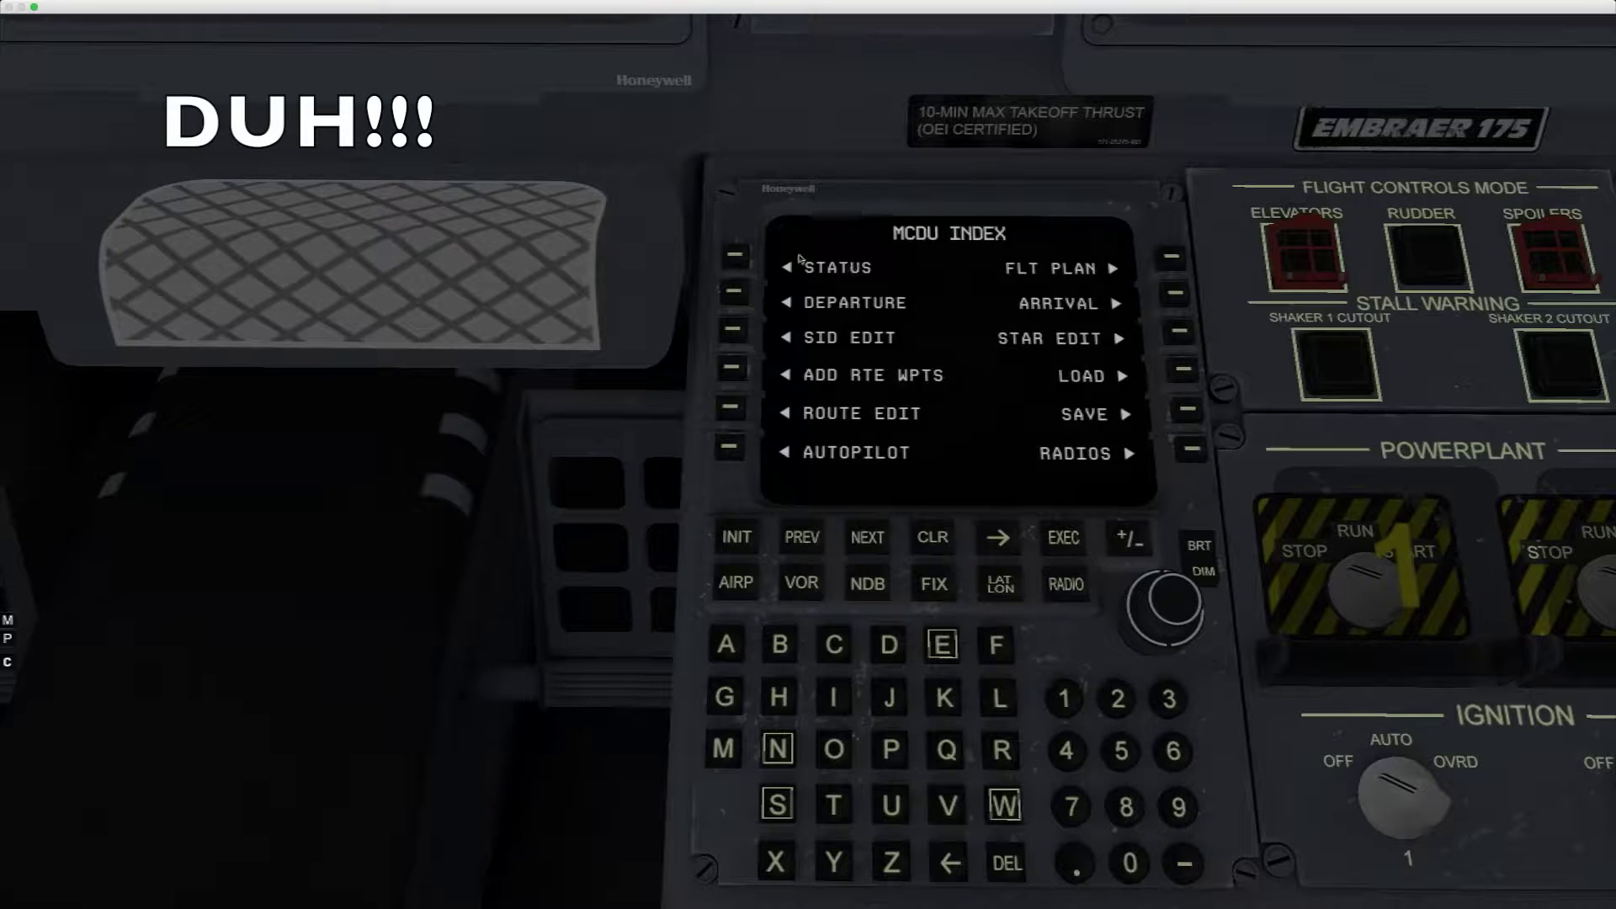
- Enter KSAN (San Diego Intl) as the departure airport on the MCDU DEPARTURE page
{"action": "left_click", "coordinate": [733, 294]}
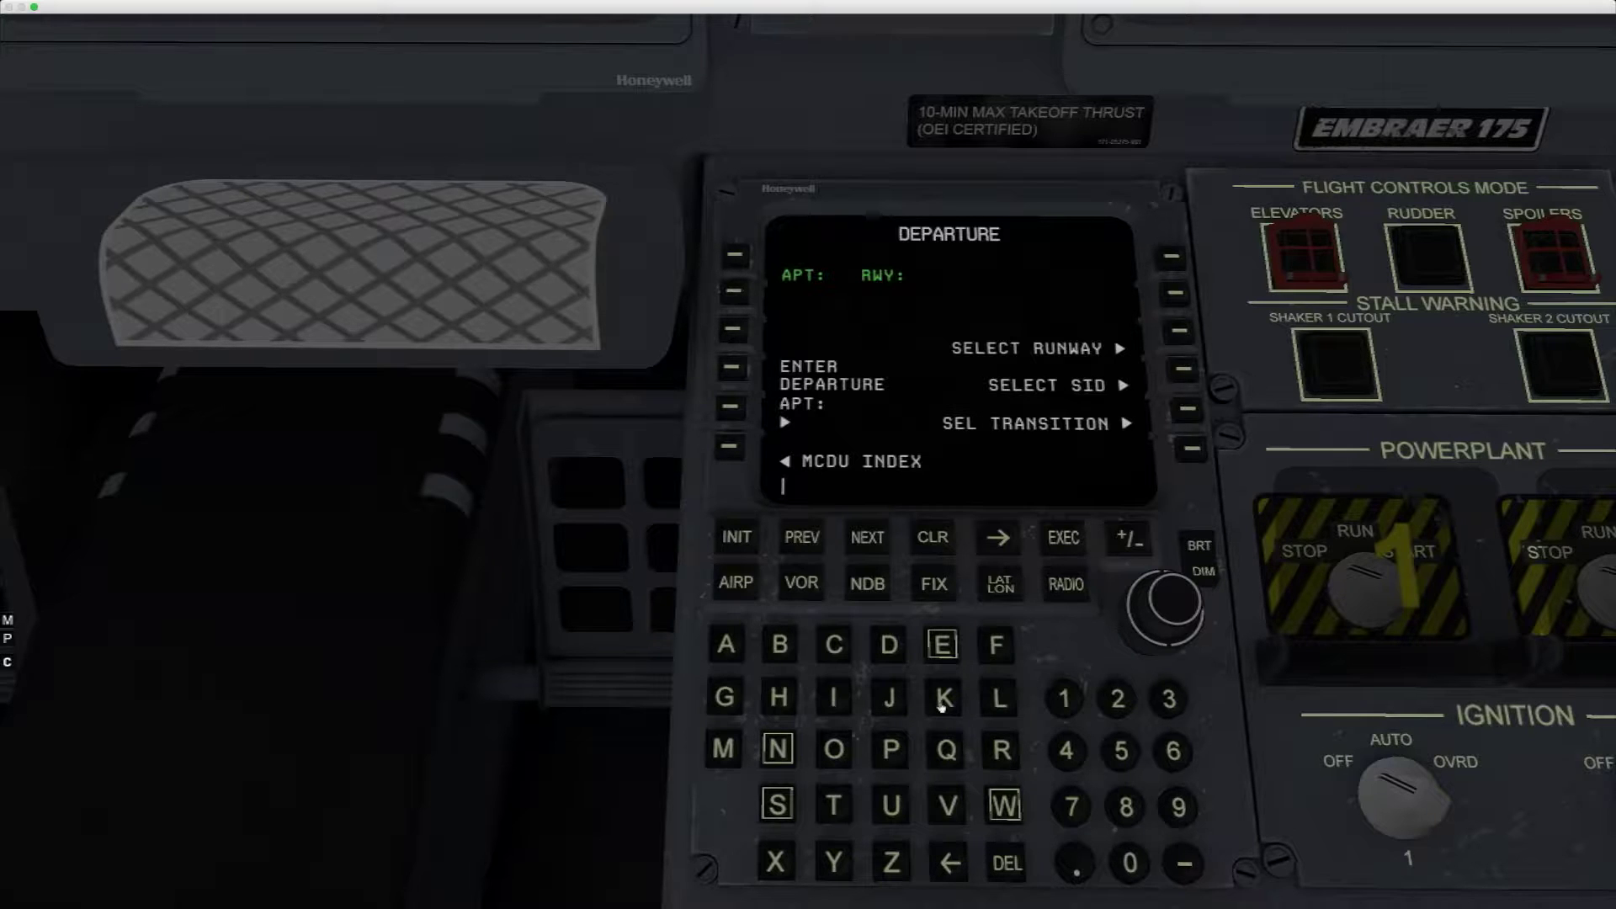
{"action": "left_click", "coordinate": [941, 707]}
{"action": "left_click", "coordinate": [768, 804]}
{"action": "left_click", "coordinate": [728, 649]}
{"action": "left_click", "coordinate": [764, 740]}
{"action": "left_click", "coordinate": [729, 410]}
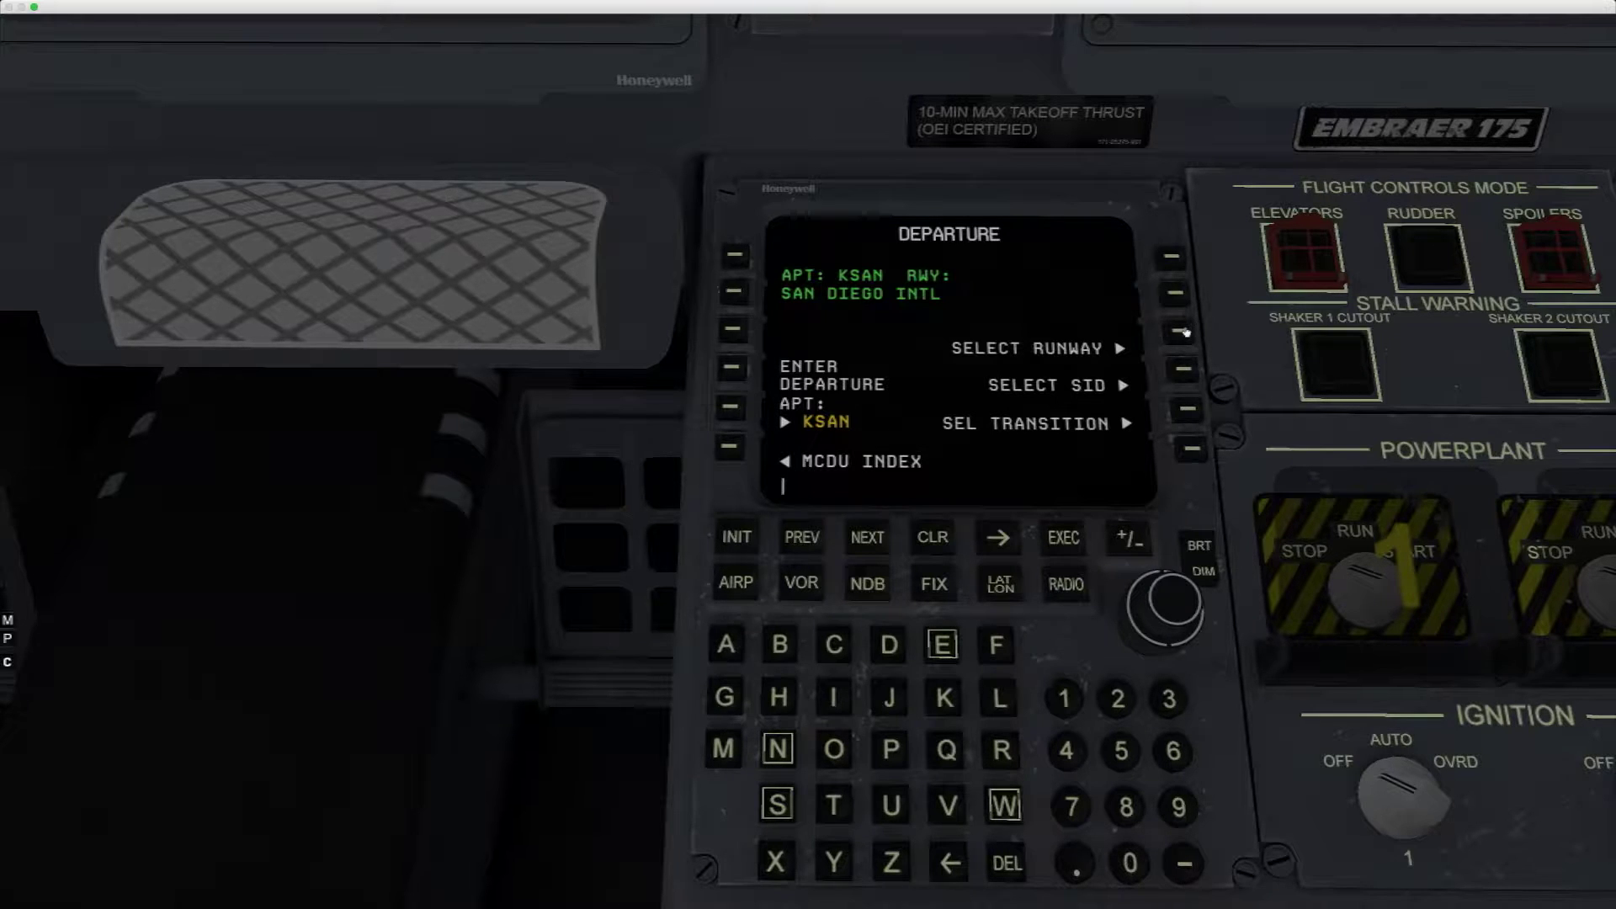
{"action": "left_click", "coordinate": [1183, 330]}
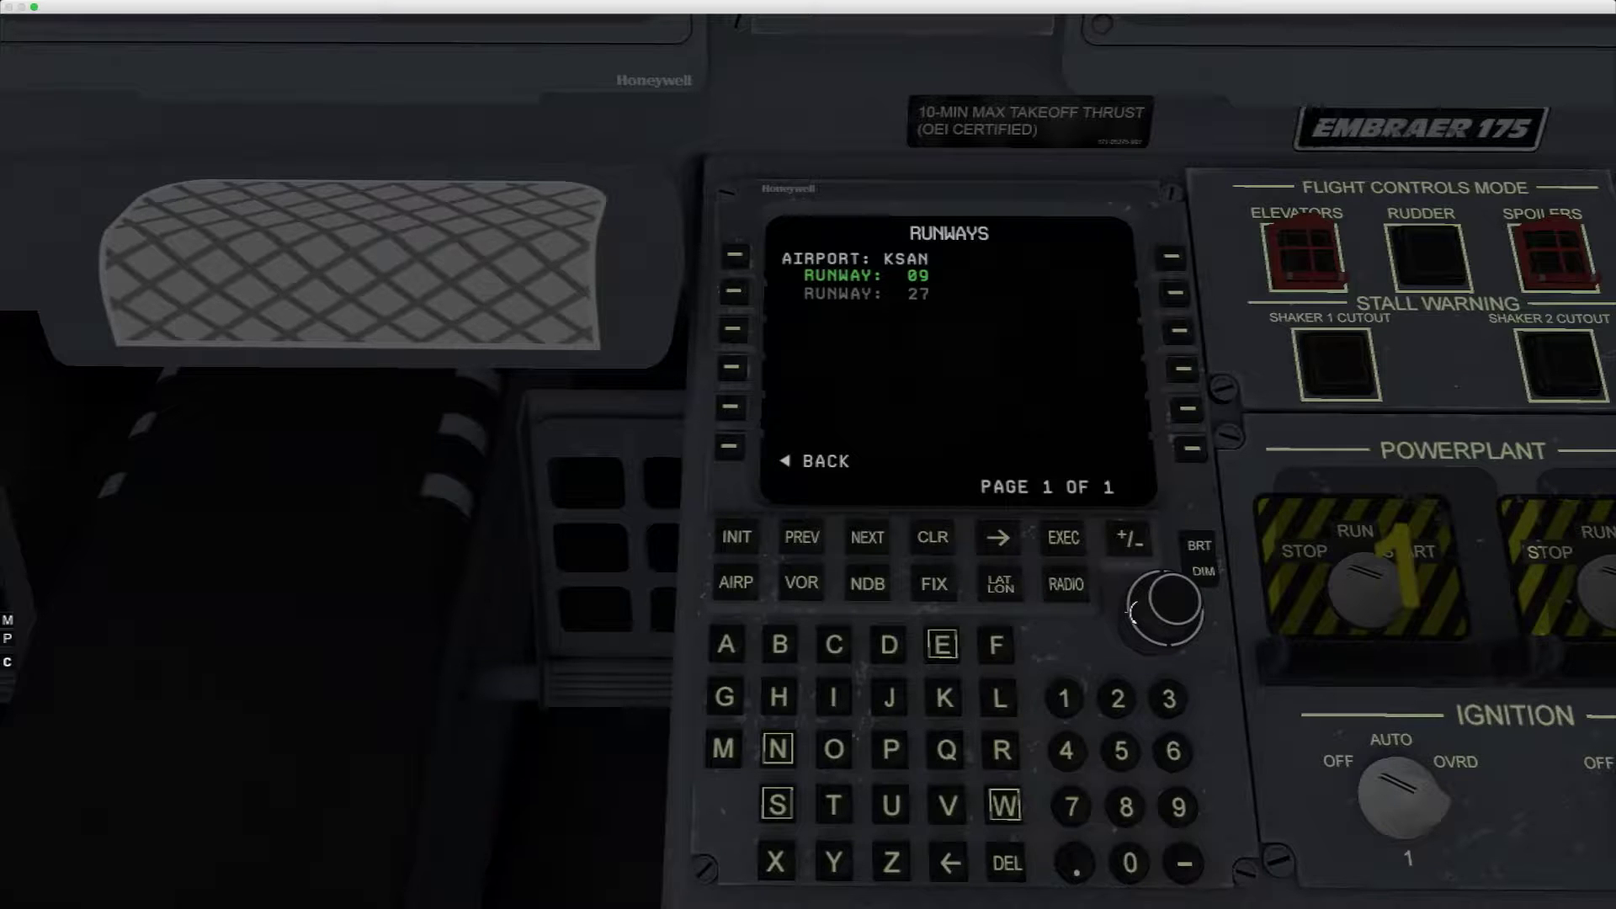
- Select runway 27 from the KSAN runway list
{"action": "scroll", "coordinate": [1132, 612], "scroll_direction": "down", "scroll_amount": 1}
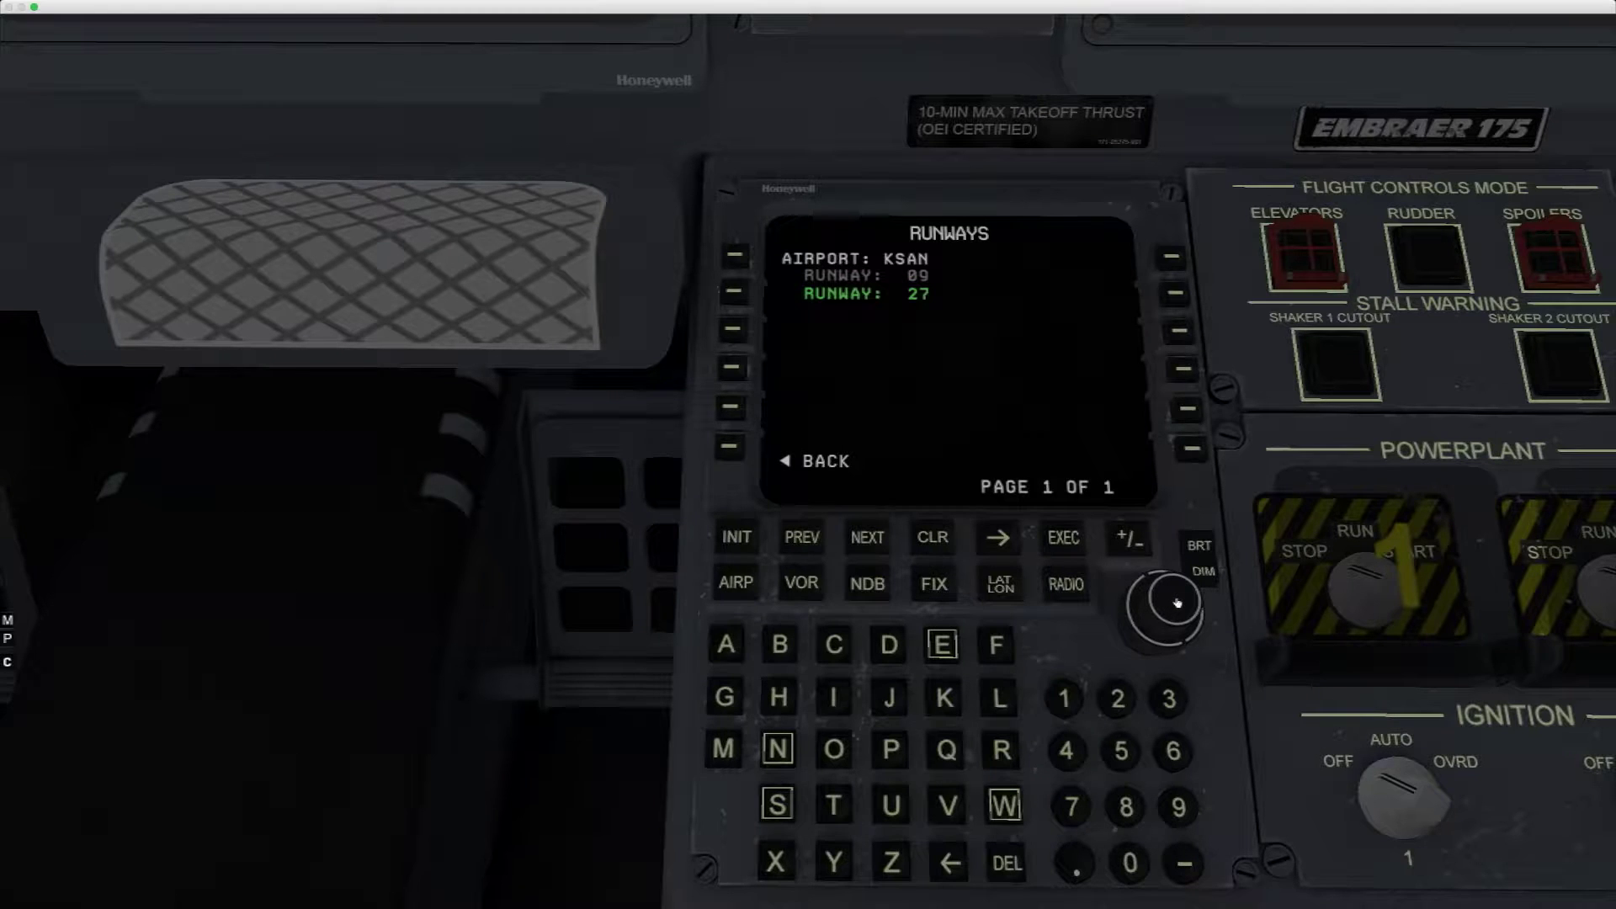
{"action": "left_click", "coordinate": [1177, 603]}
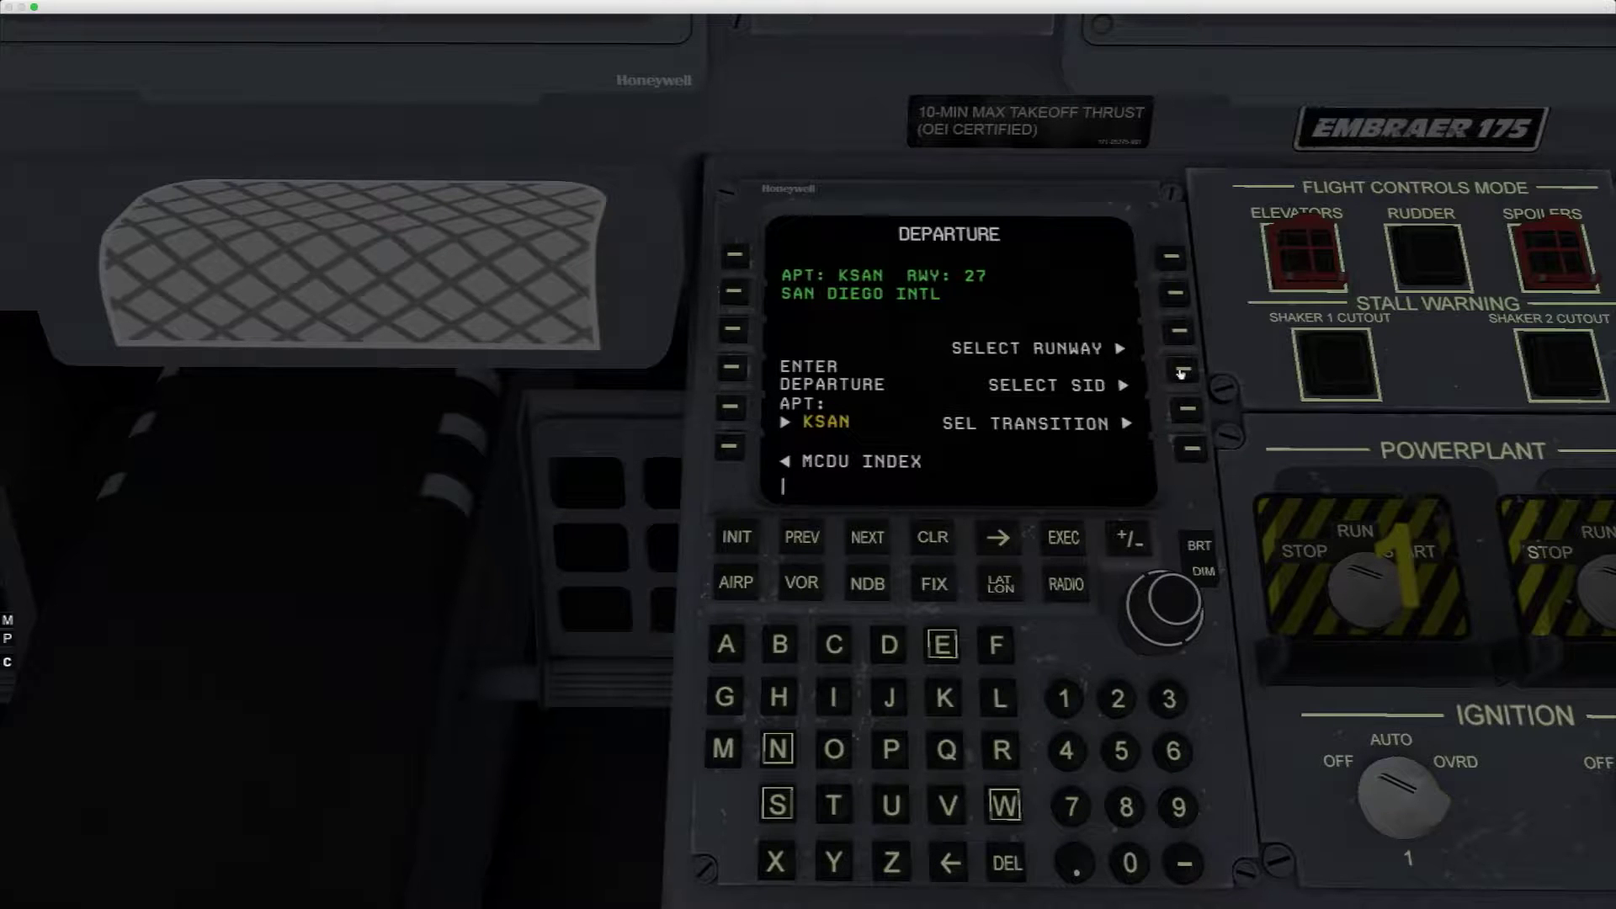
{"action": "left_click", "coordinate": [1182, 373]}
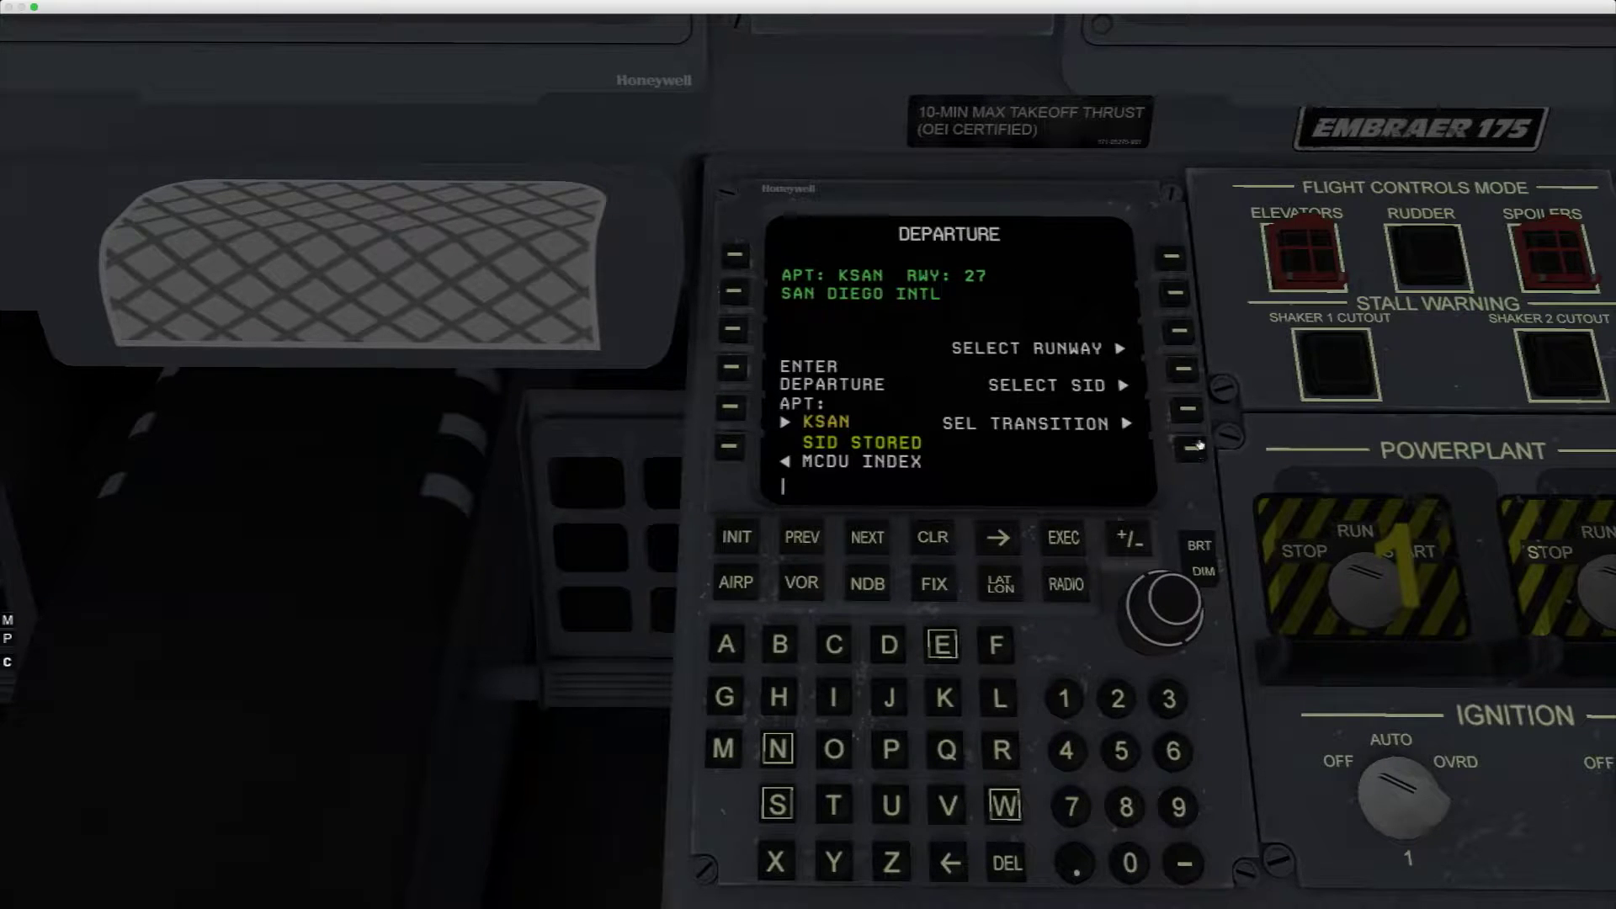
- Pick the PEBLE6 SID with the SXC transition for runway 27, then return to the MCDU index
{"action": "left_click", "coordinate": [1187, 373]}
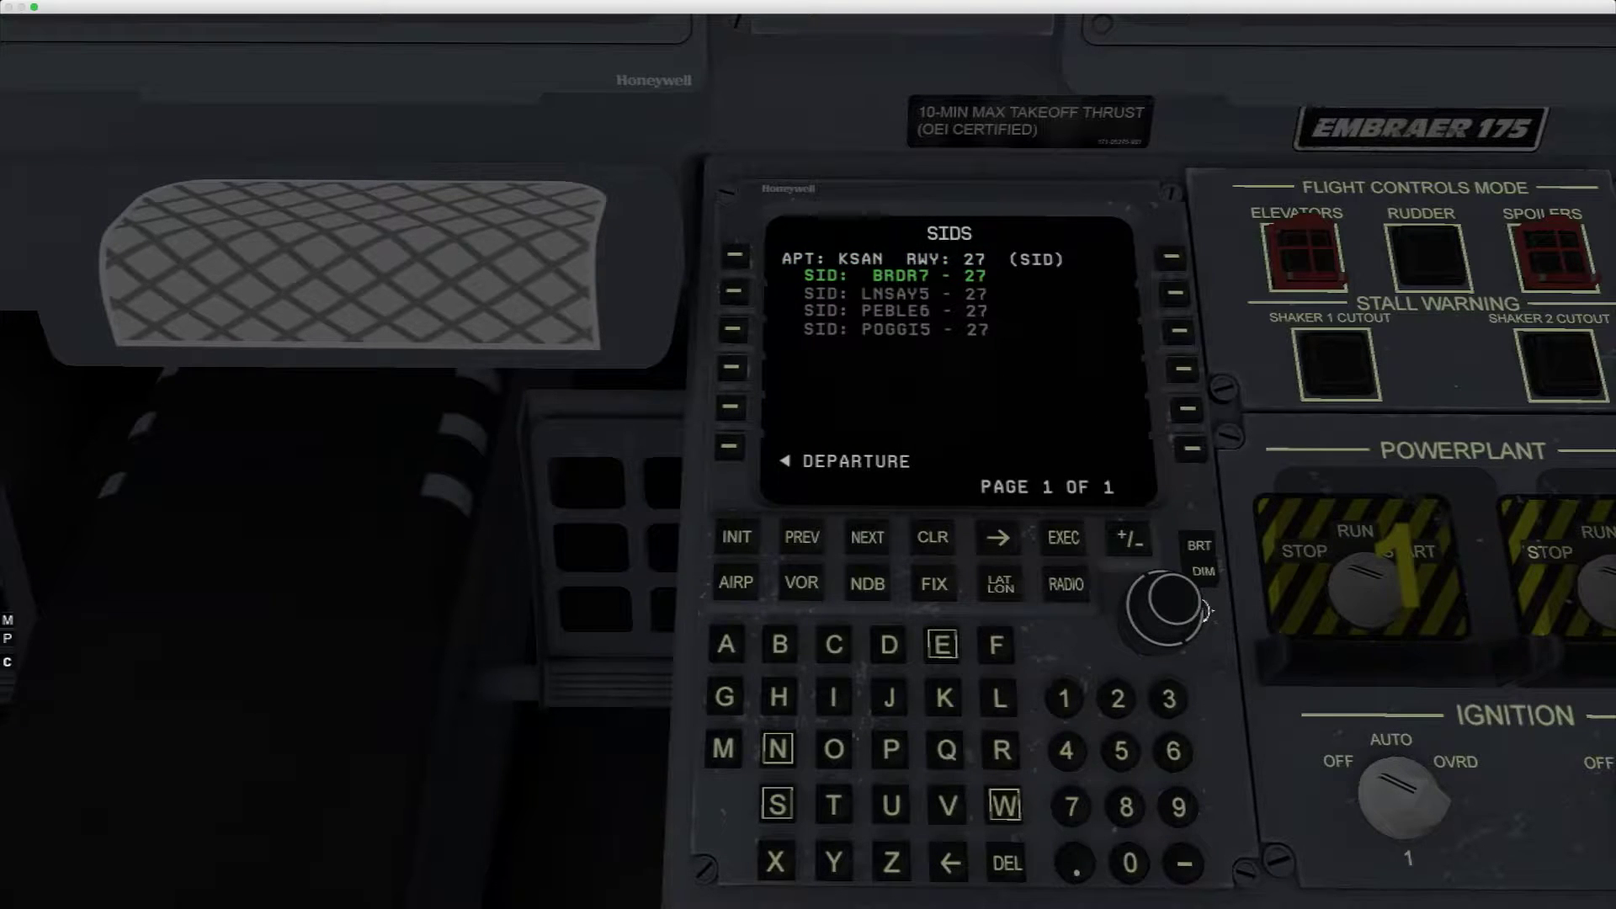
{"action": "scroll", "coordinate": [1204, 611], "scroll_direction": "down", "scroll_amount": 1}
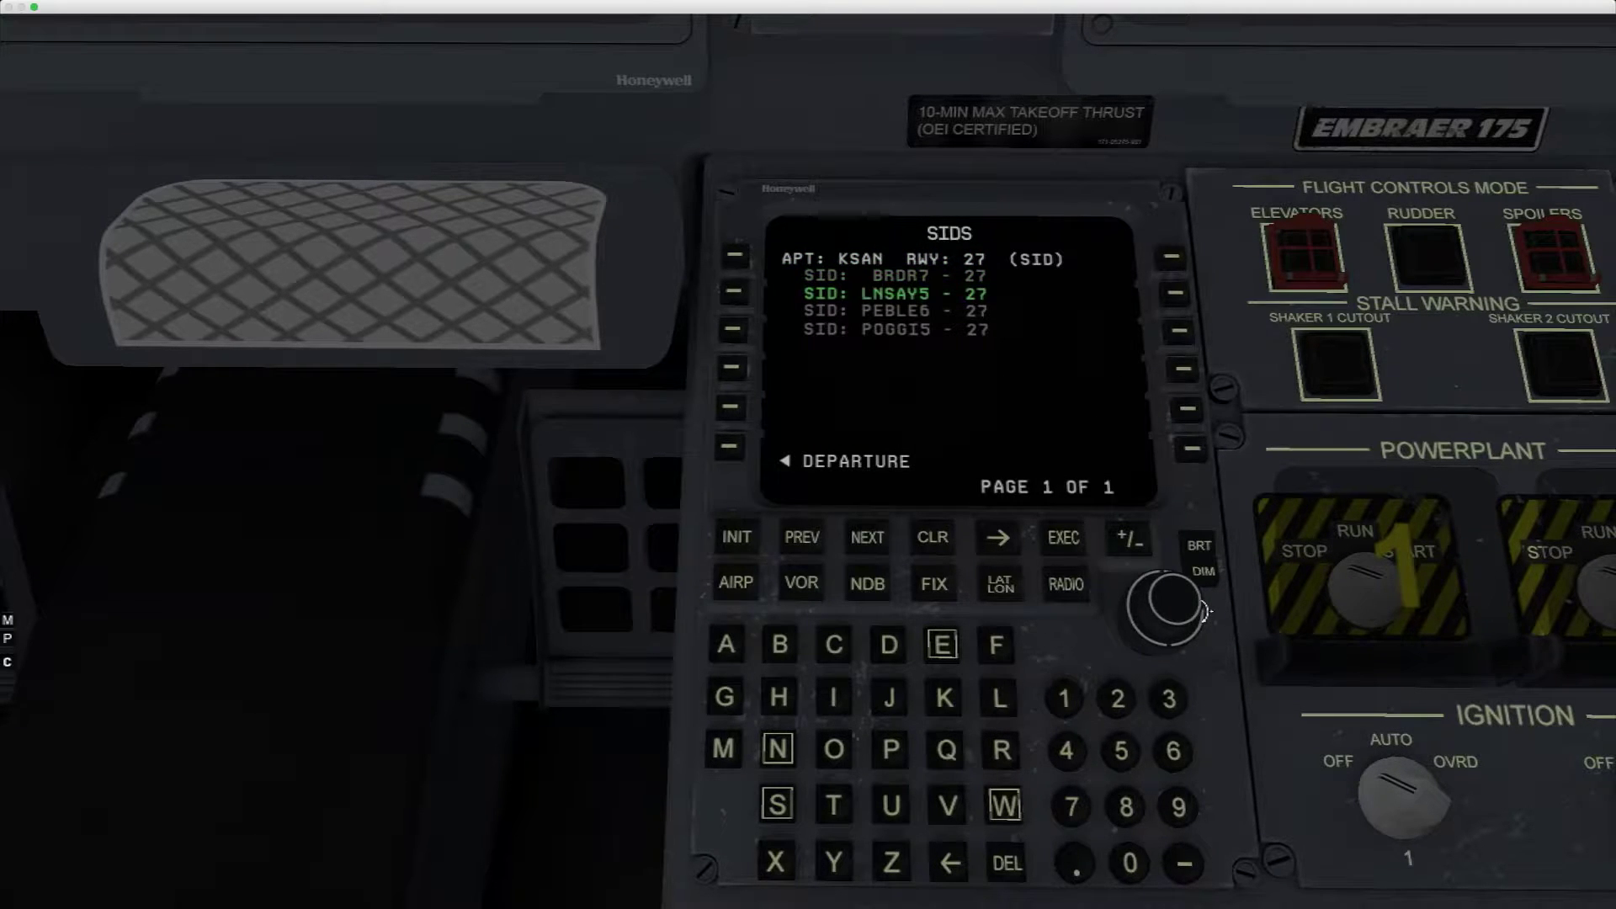
{"action": "scroll", "coordinate": [1203, 611], "scroll_direction": "down", "scroll_amount": 1}
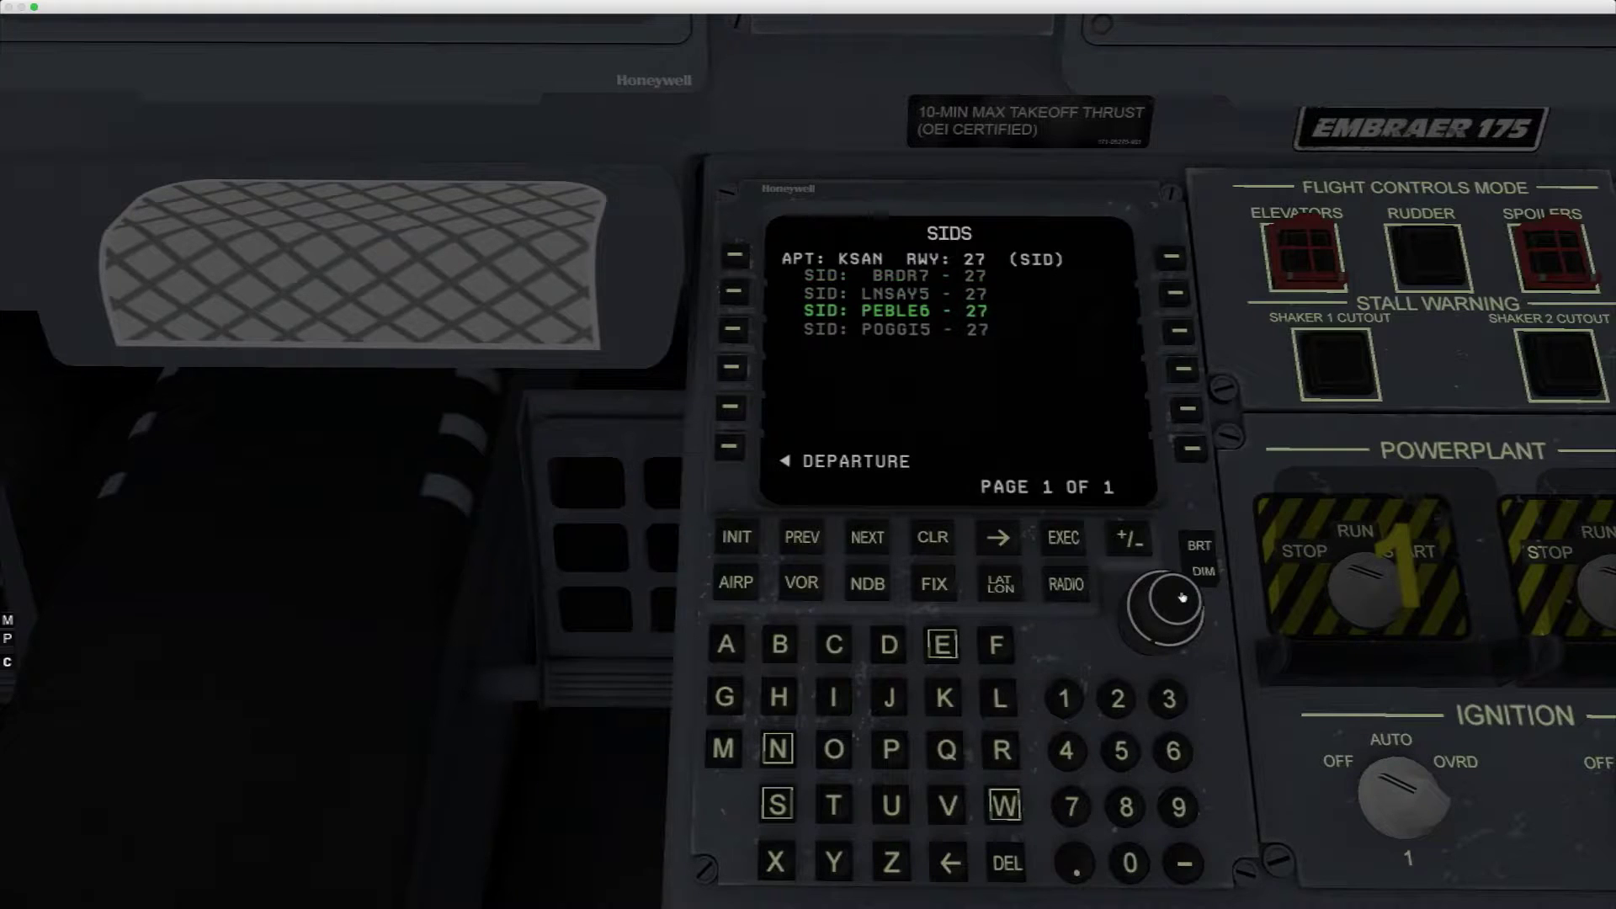
{"action": "left_click", "coordinate": [1182, 598]}
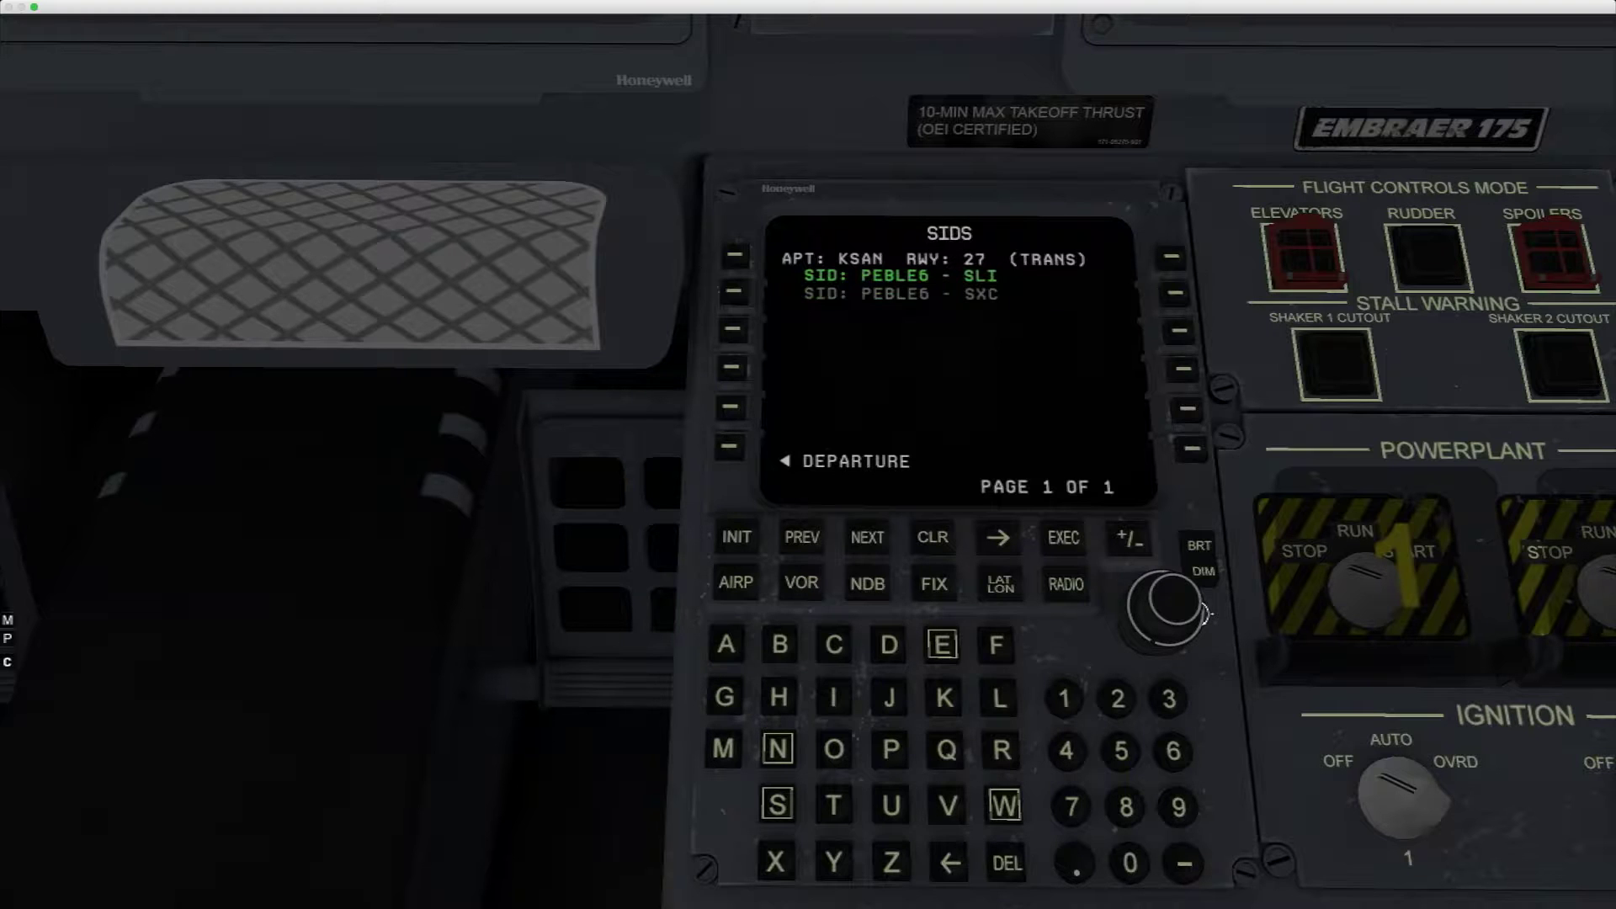
{"action": "scroll", "coordinate": [1205, 614], "scroll_direction": "down", "scroll_amount": 1}
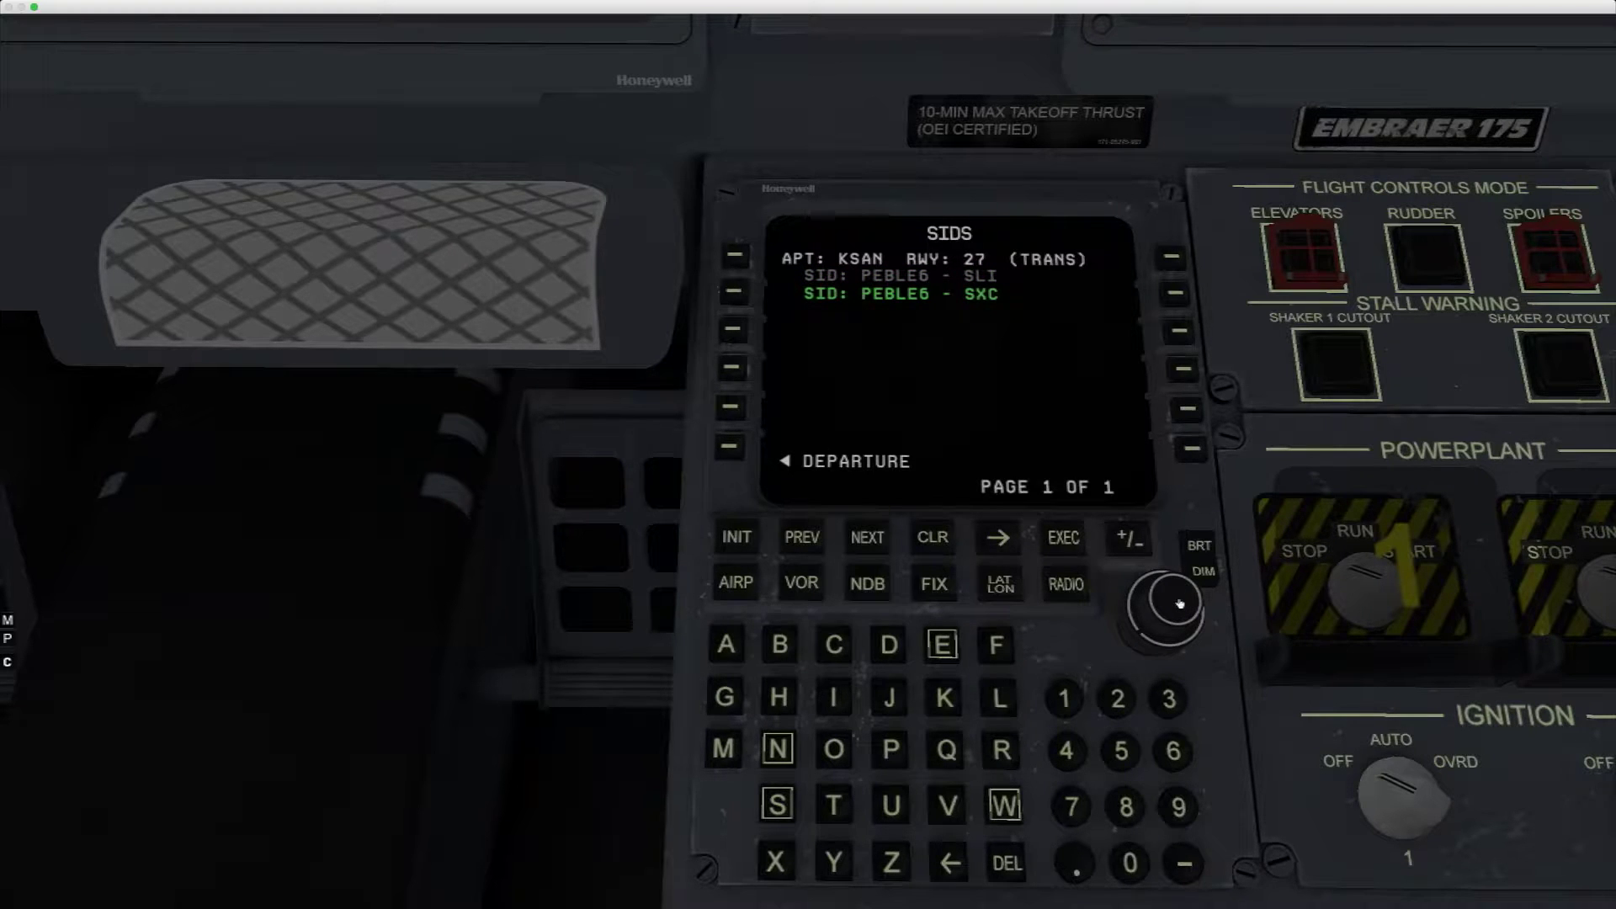
{"action": "left_click", "coordinate": [1181, 604]}
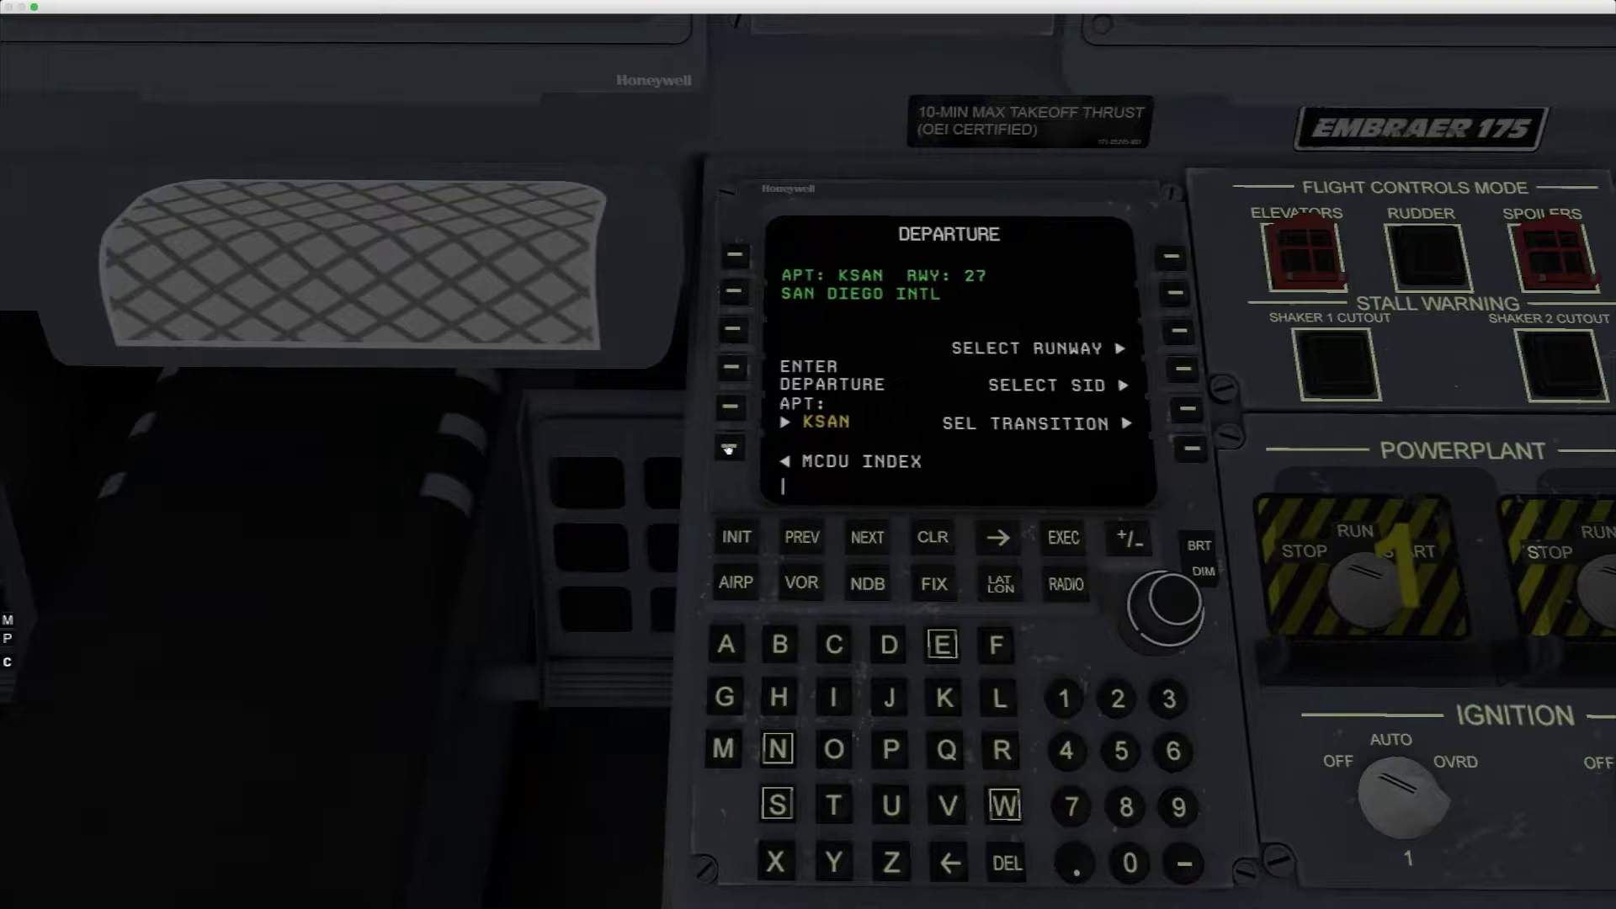
{"action": "left_click", "coordinate": [729, 448]}
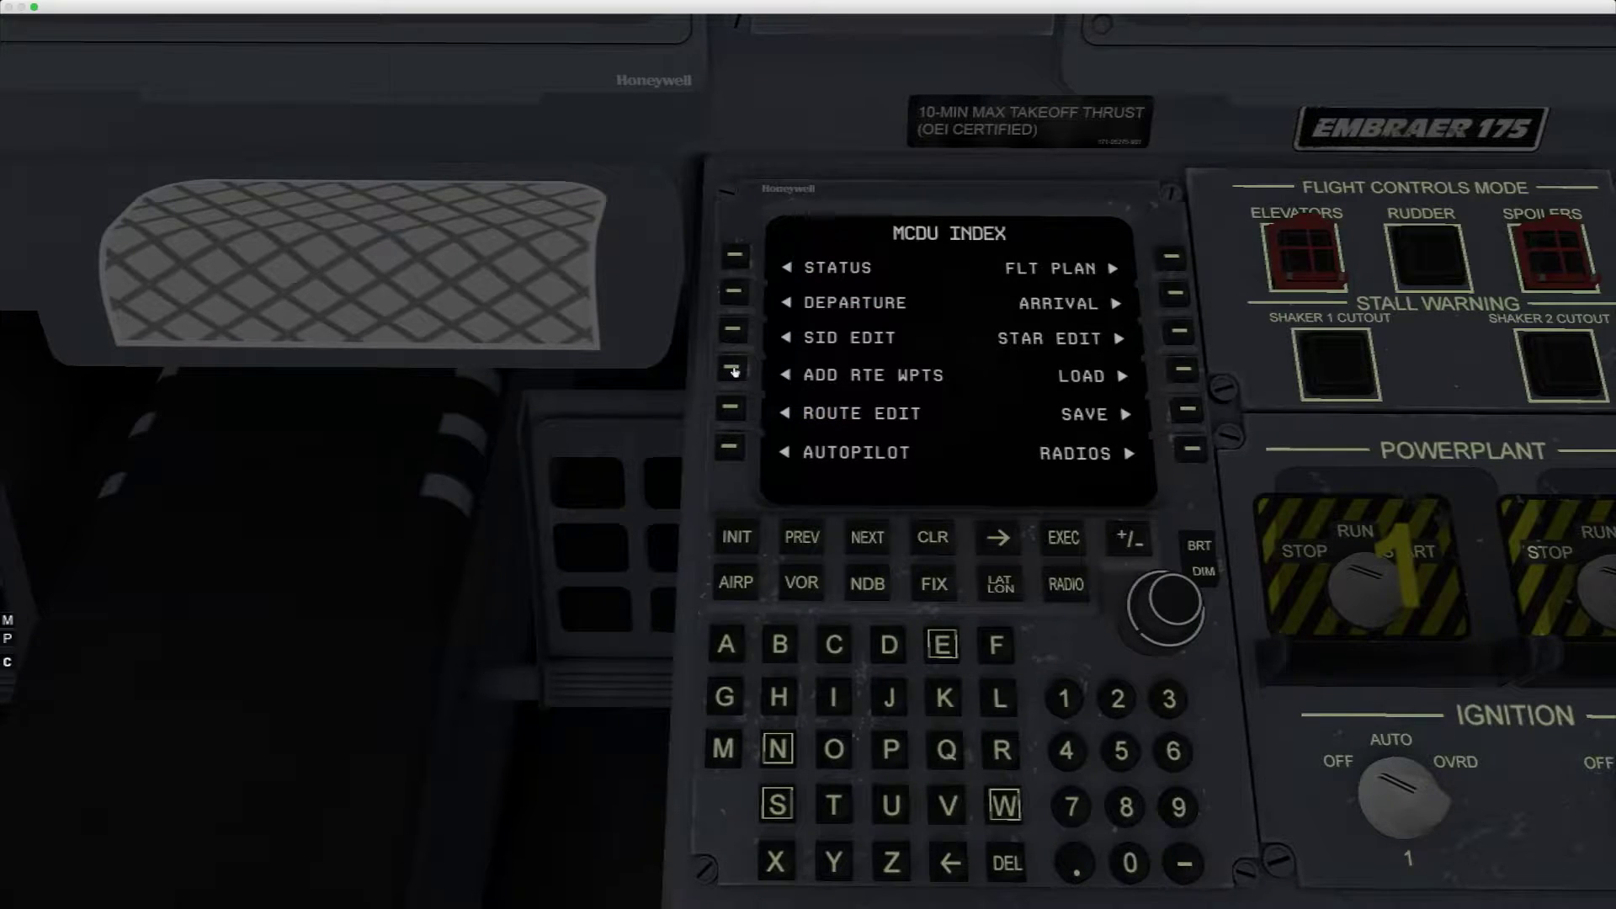
- Open the ADD RTE WPTS page and switch the waypoint type to FIX
{"action": "left_click", "coordinate": [734, 369]}
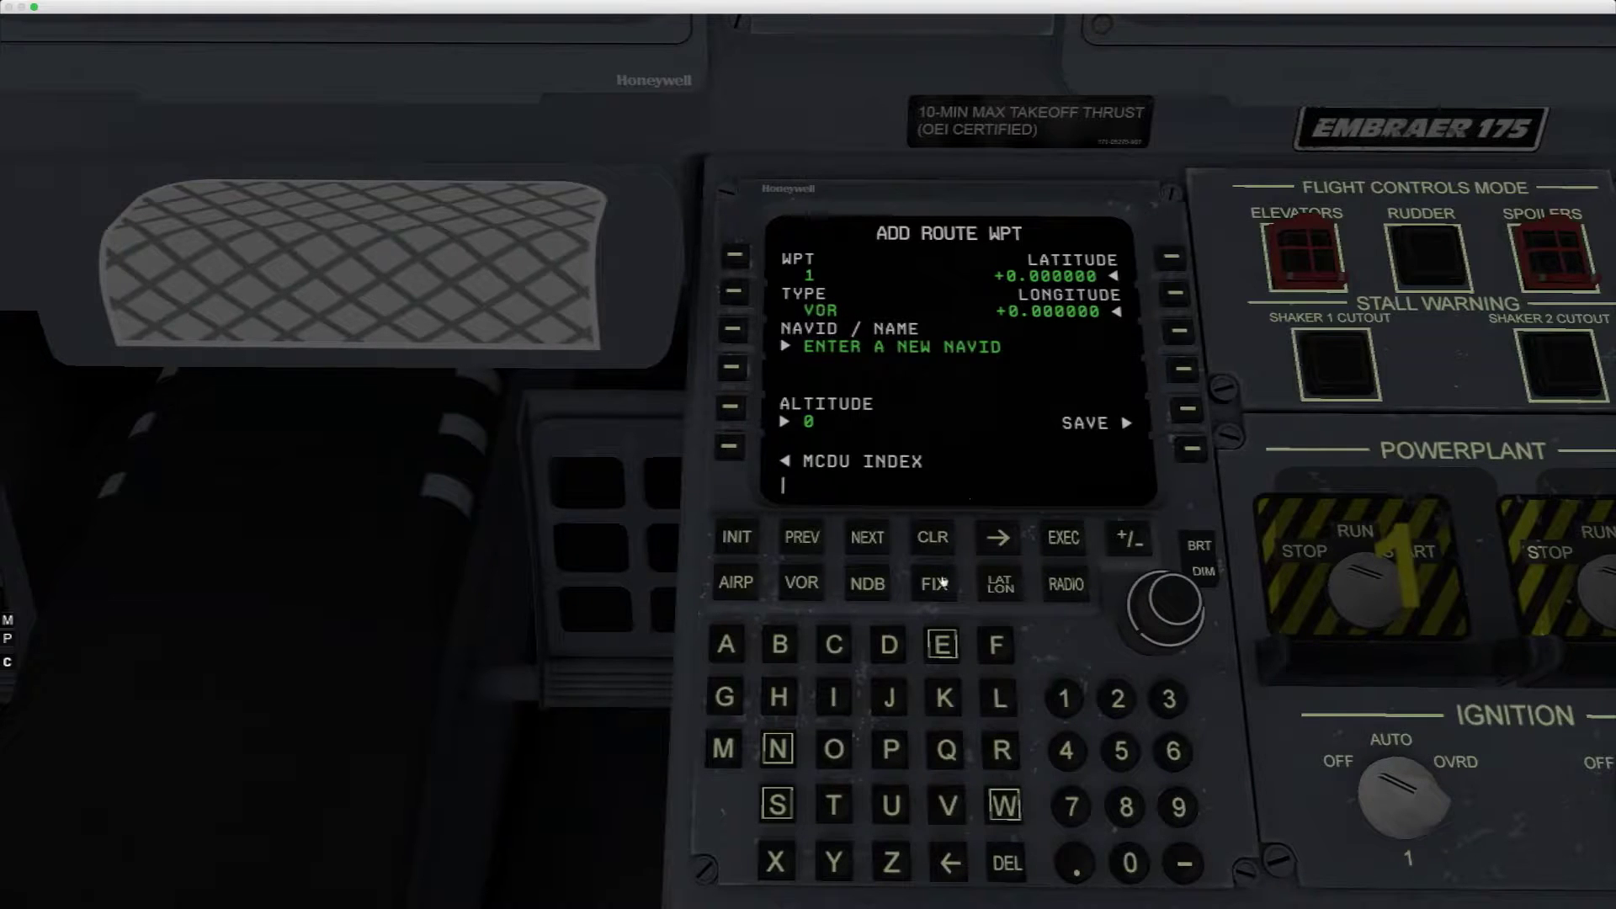
{"action": "left_click", "coordinate": [935, 587]}
- Set waypoint type to VOR, load SXC Santa Catalina VORTAC, and save it as waypoint 1
{"action": "left_click", "coordinate": [884, 585]}
{"action": "left_click", "coordinate": [754, 588]}
{"action": "left_click", "coordinate": [798, 586]}
{"action": "left_click", "coordinate": [777, 806]}
{"action": "left_click", "coordinate": [776, 860]}
{"action": "left_click", "coordinate": [846, 630]}
{"action": "left_click", "coordinate": [731, 330]}
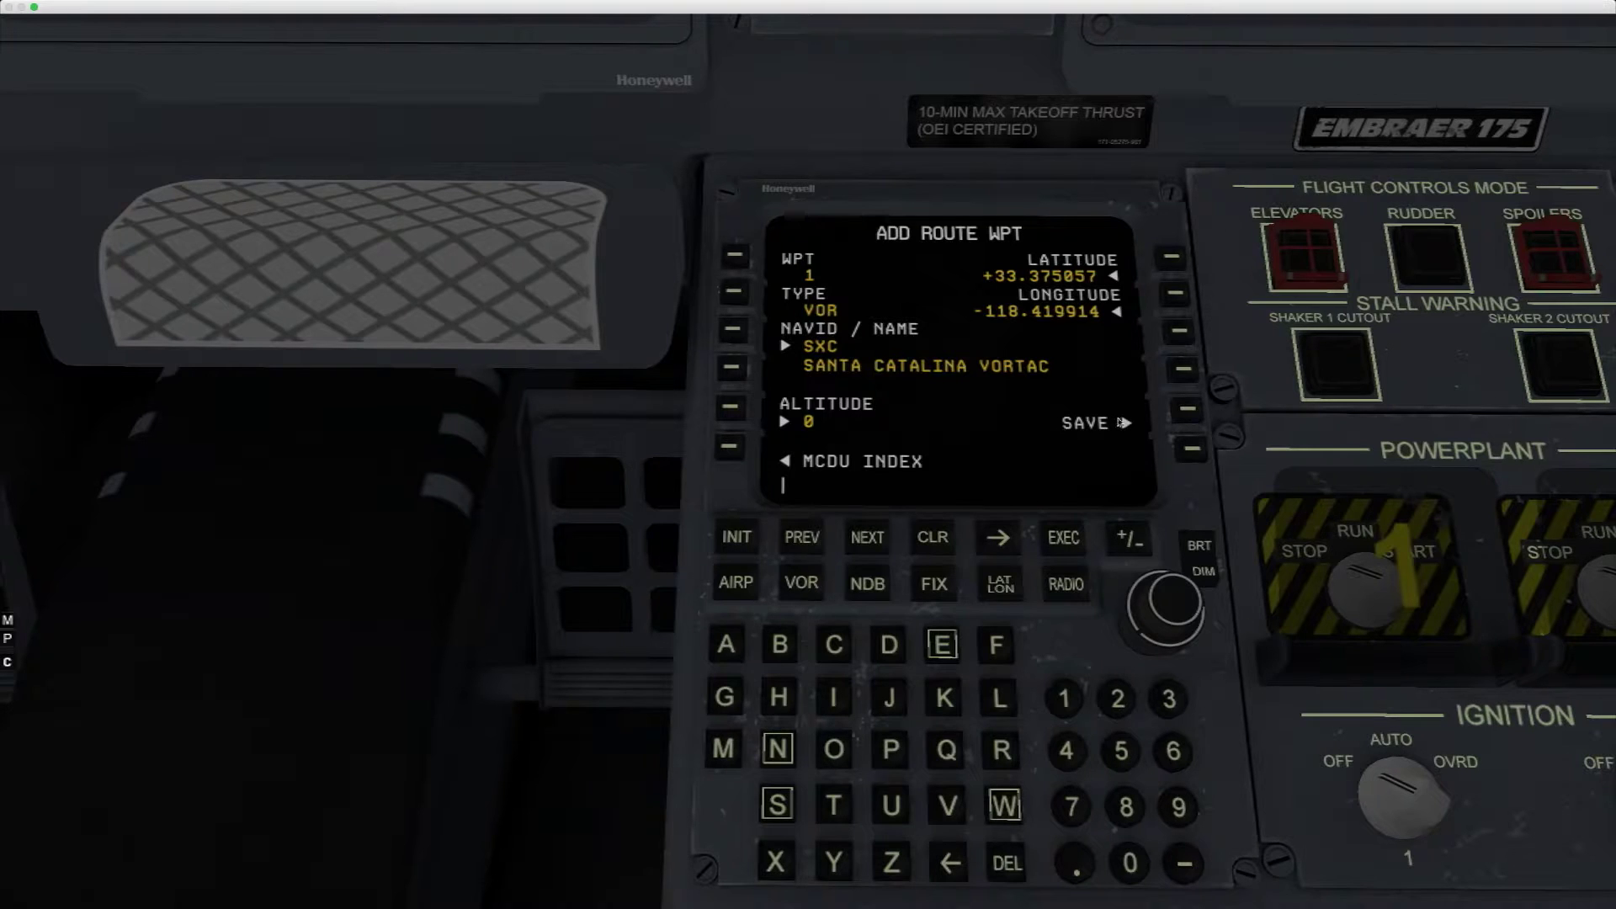
{"action": "left_click", "coordinate": [1189, 409]}
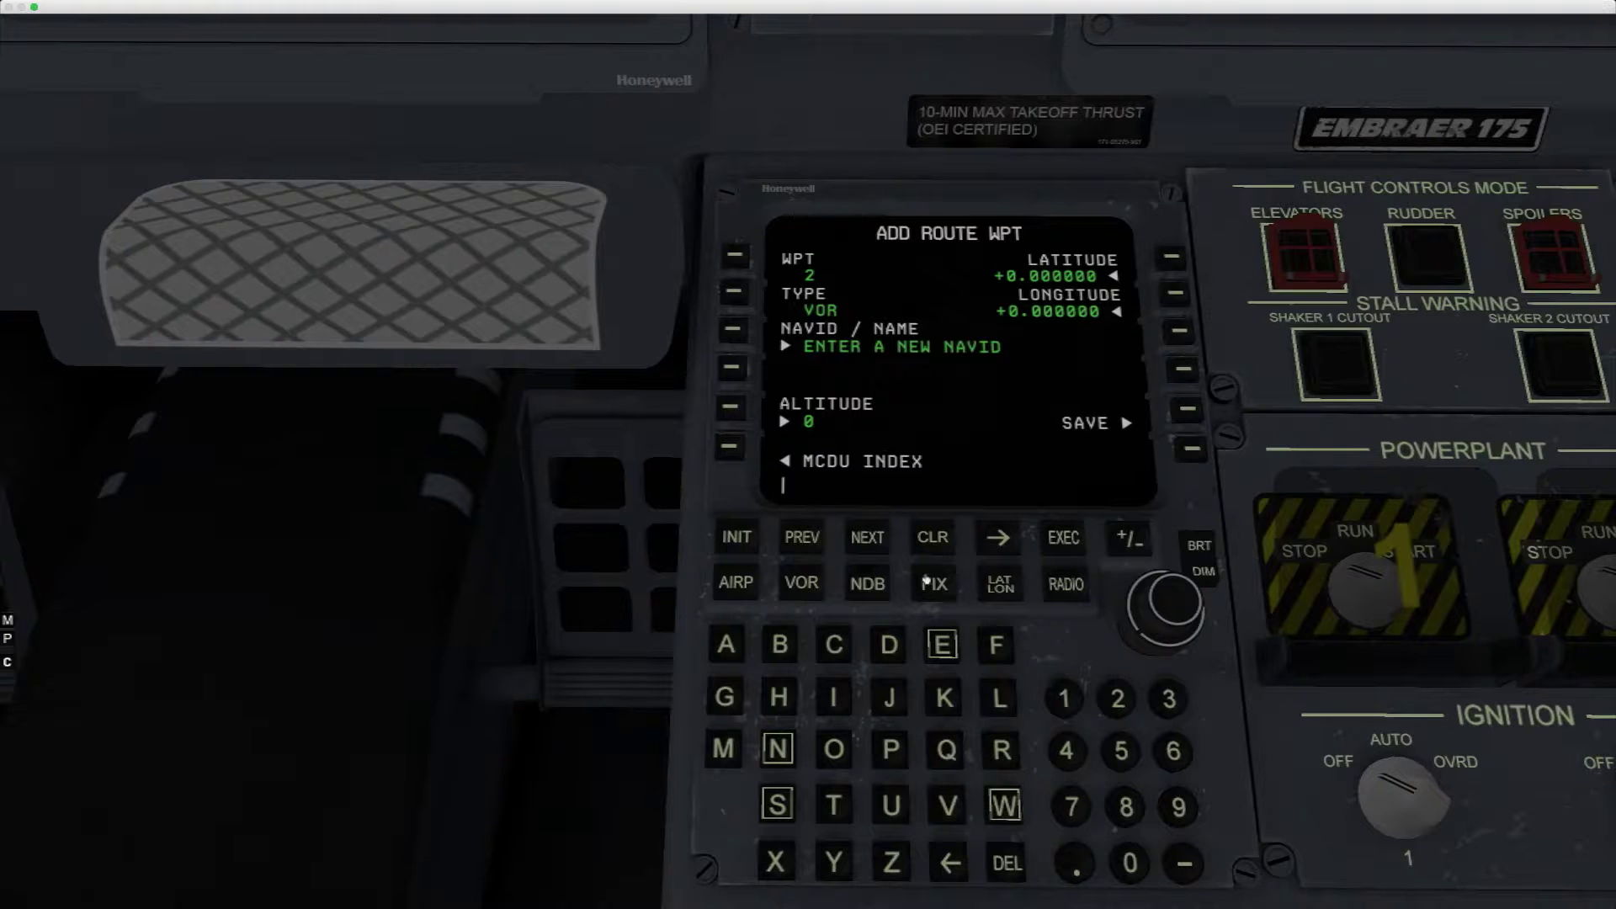
- Enter LAX, load Los Angeles VORTAC, and save it as route waypoint 2
{"action": "left_click", "coordinate": [998, 697]}
{"action": "left_click", "coordinate": [712, 640]}
{"action": "left_click", "coordinate": [780, 866]}
{"action": "left_click", "coordinate": [732, 332]}
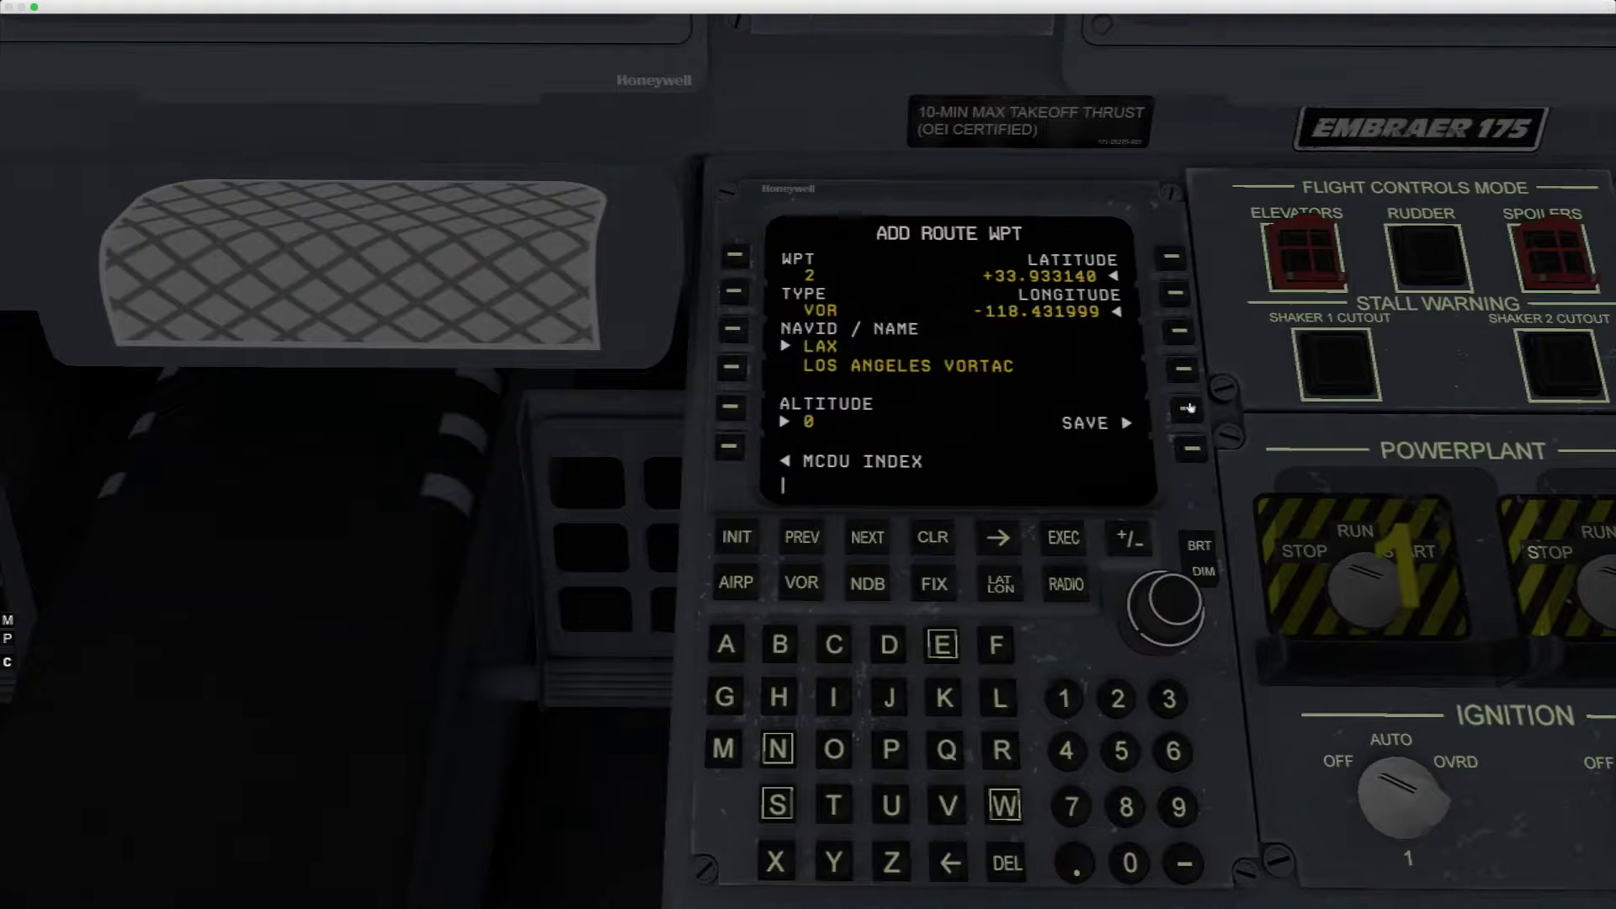
{"action": "left_click", "coordinate": [1189, 409]}
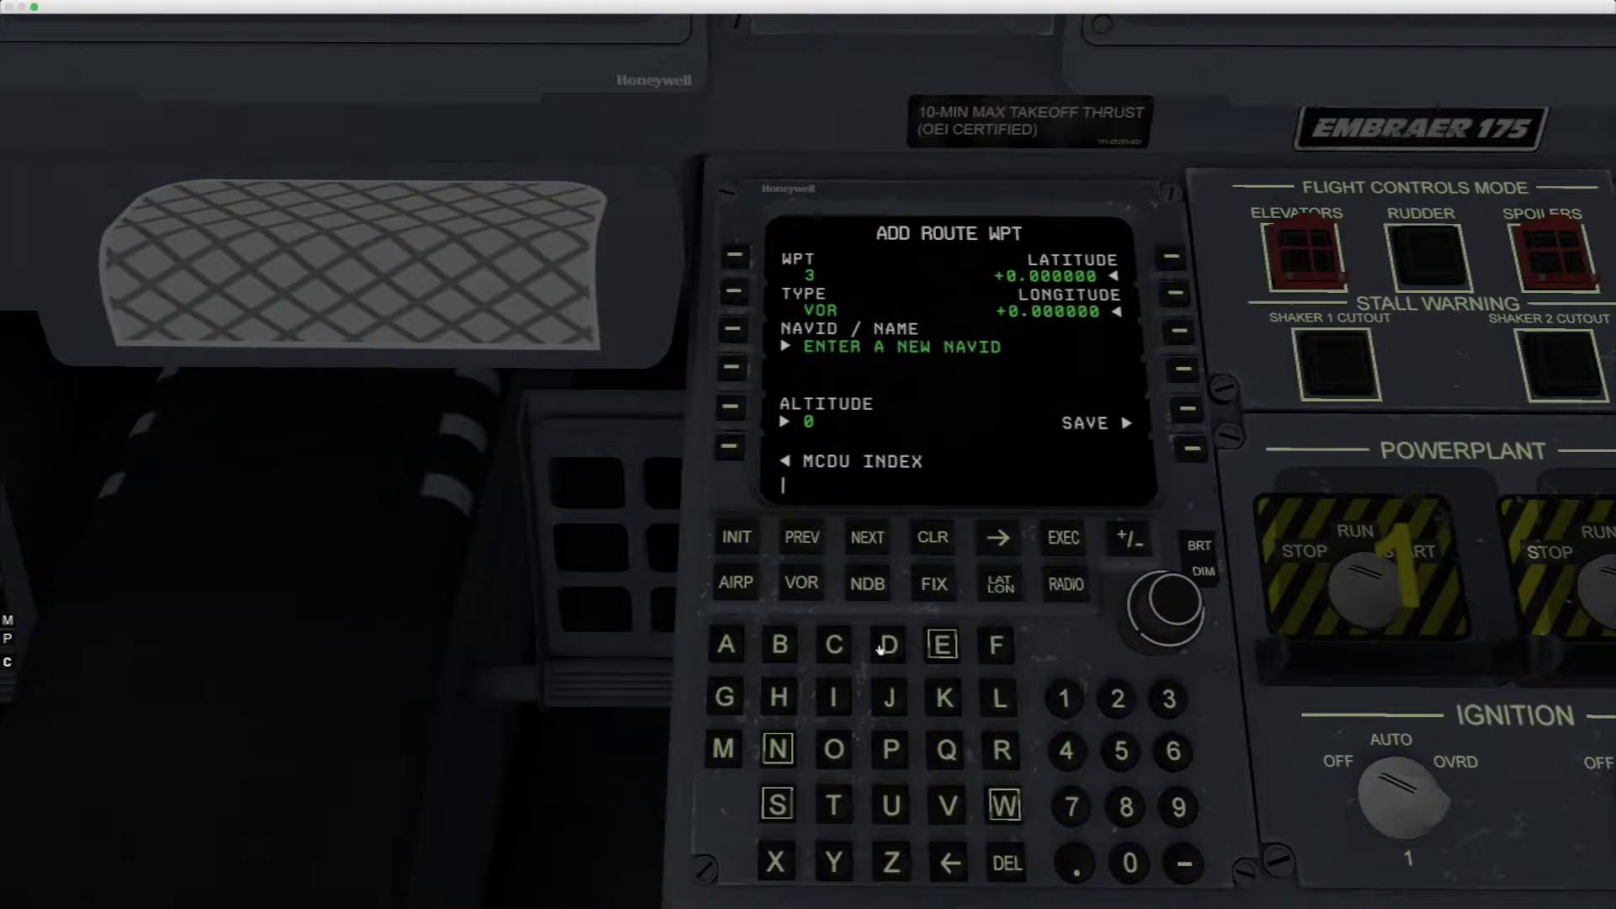
- Enter DAG, save Daggett VORTAC as route waypoint 3, and return to the MCDU index
{"action": "left_click", "coordinate": [880, 648]}
{"action": "left_click", "coordinate": [737, 645]}
{"action": "left_click", "coordinate": [727, 707]}
{"action": "left_click", "coordinate": [734, 332]}
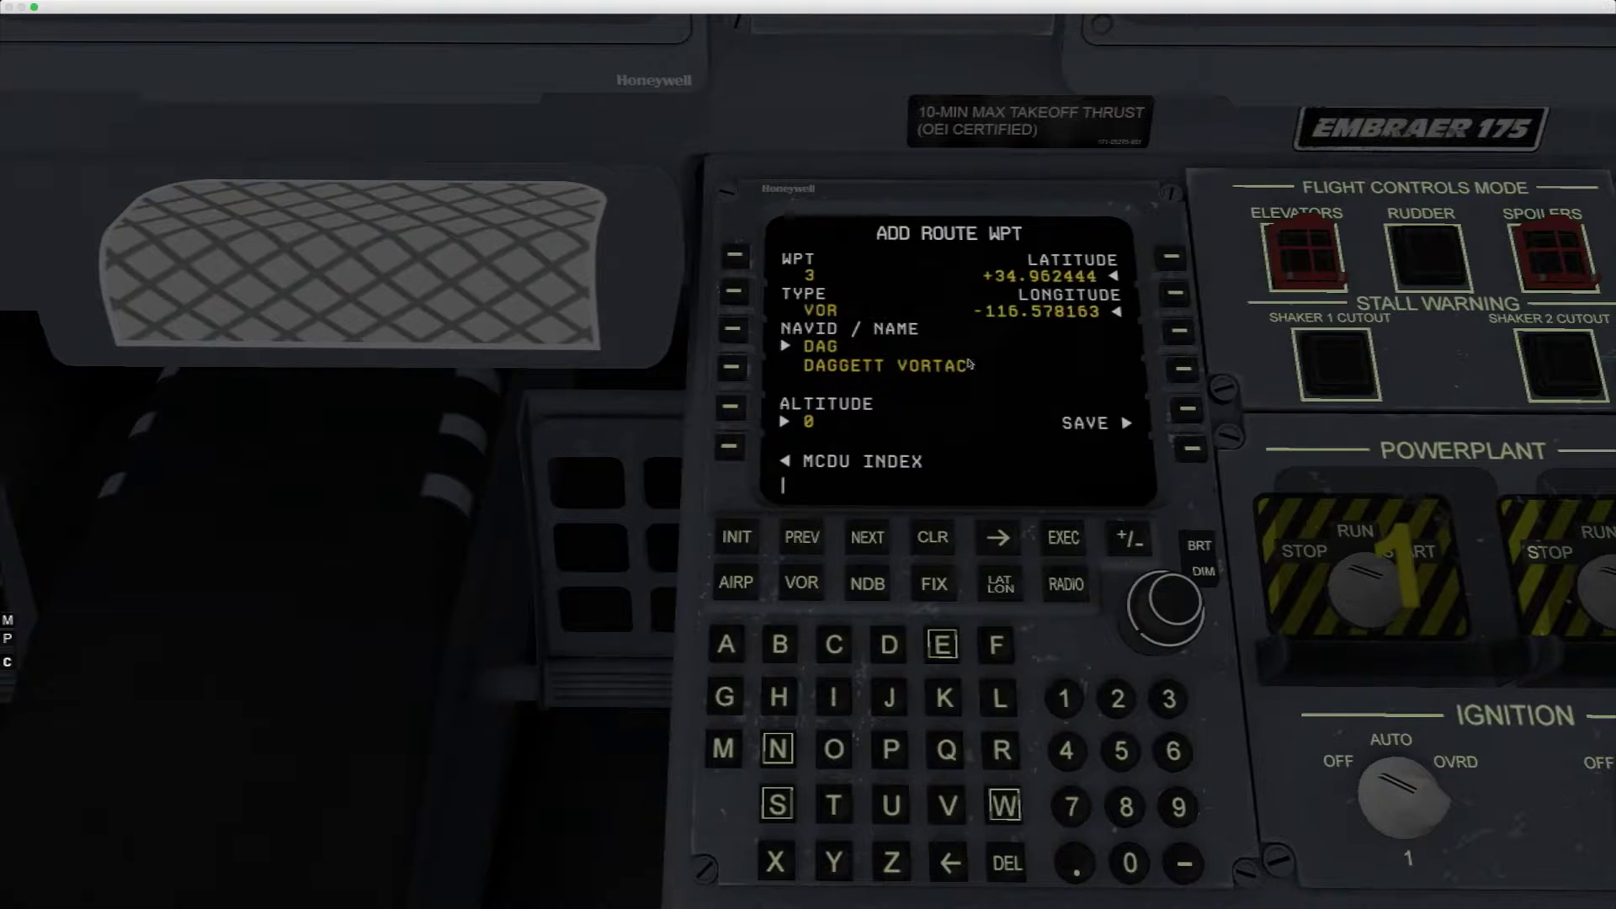
{"action": "left_click", "coordinate": [1192, 415]}
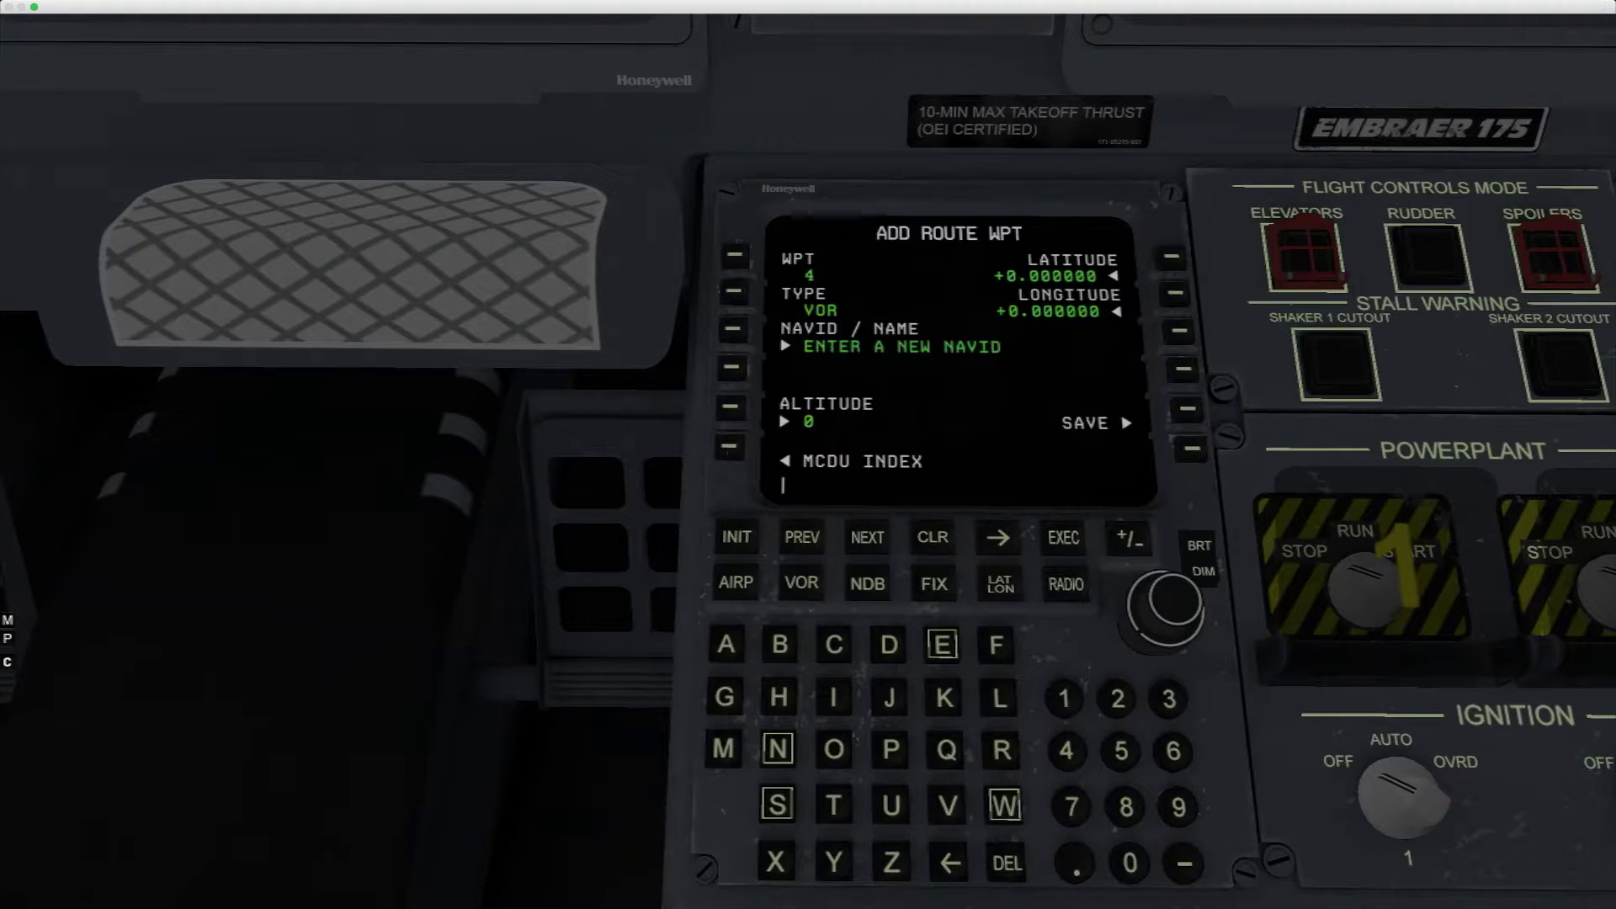
{"action": "left_click", "coordinate": [726, 448]}
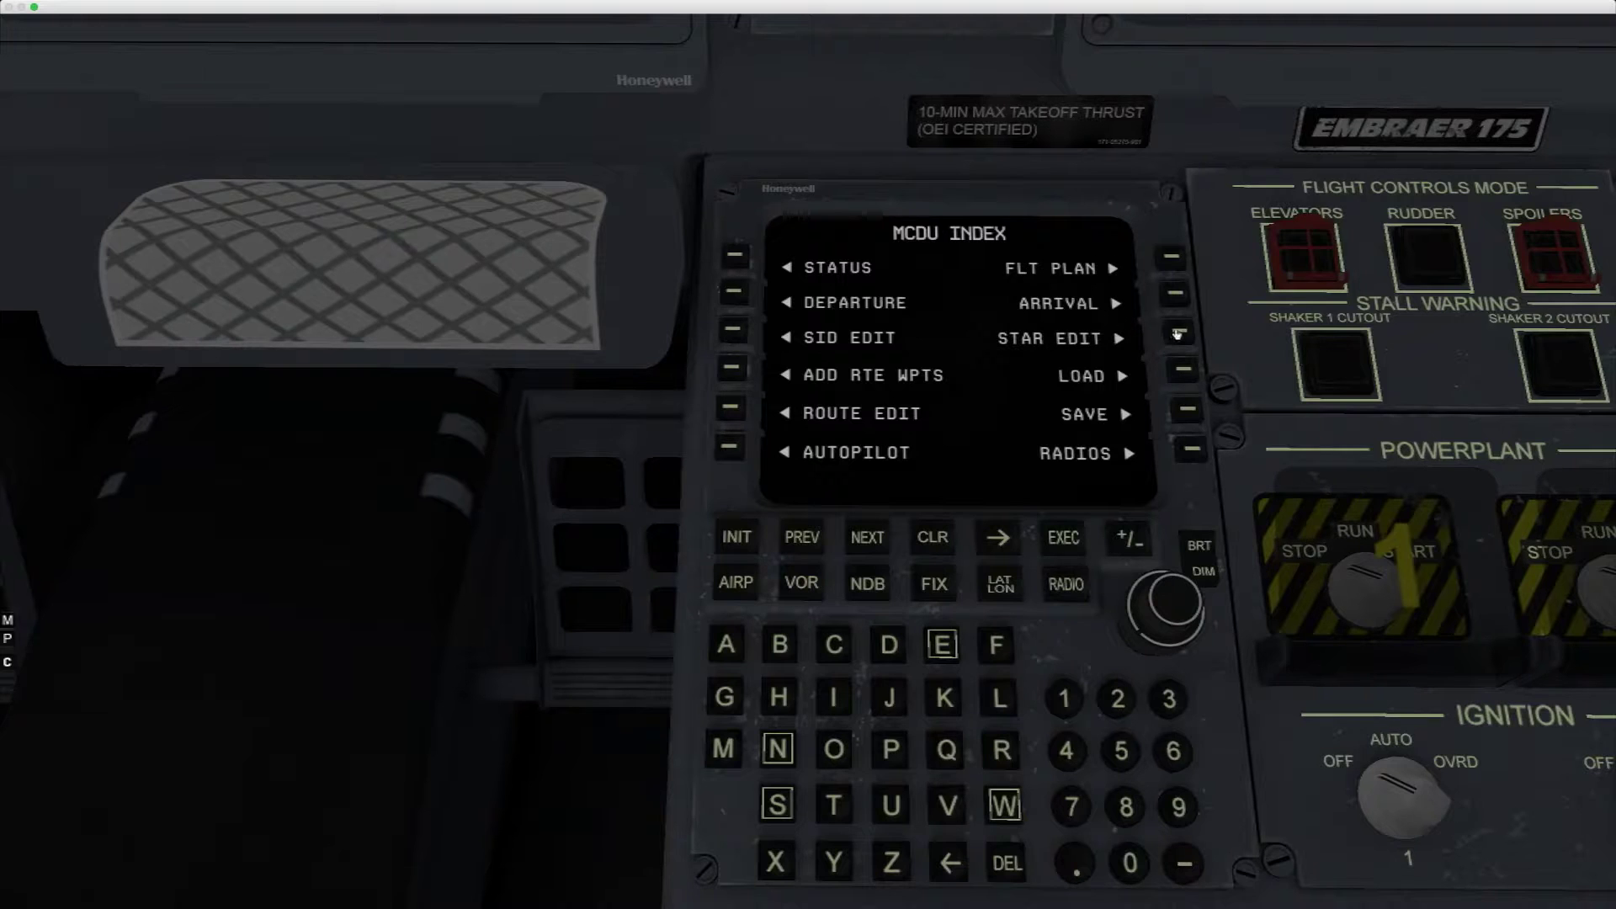
- Enter KLAS (McCarran Intl) as the arrival airport on the MCDU ARRIVAL page
{"action": "left_click", "coordinate": [1177, 334]}
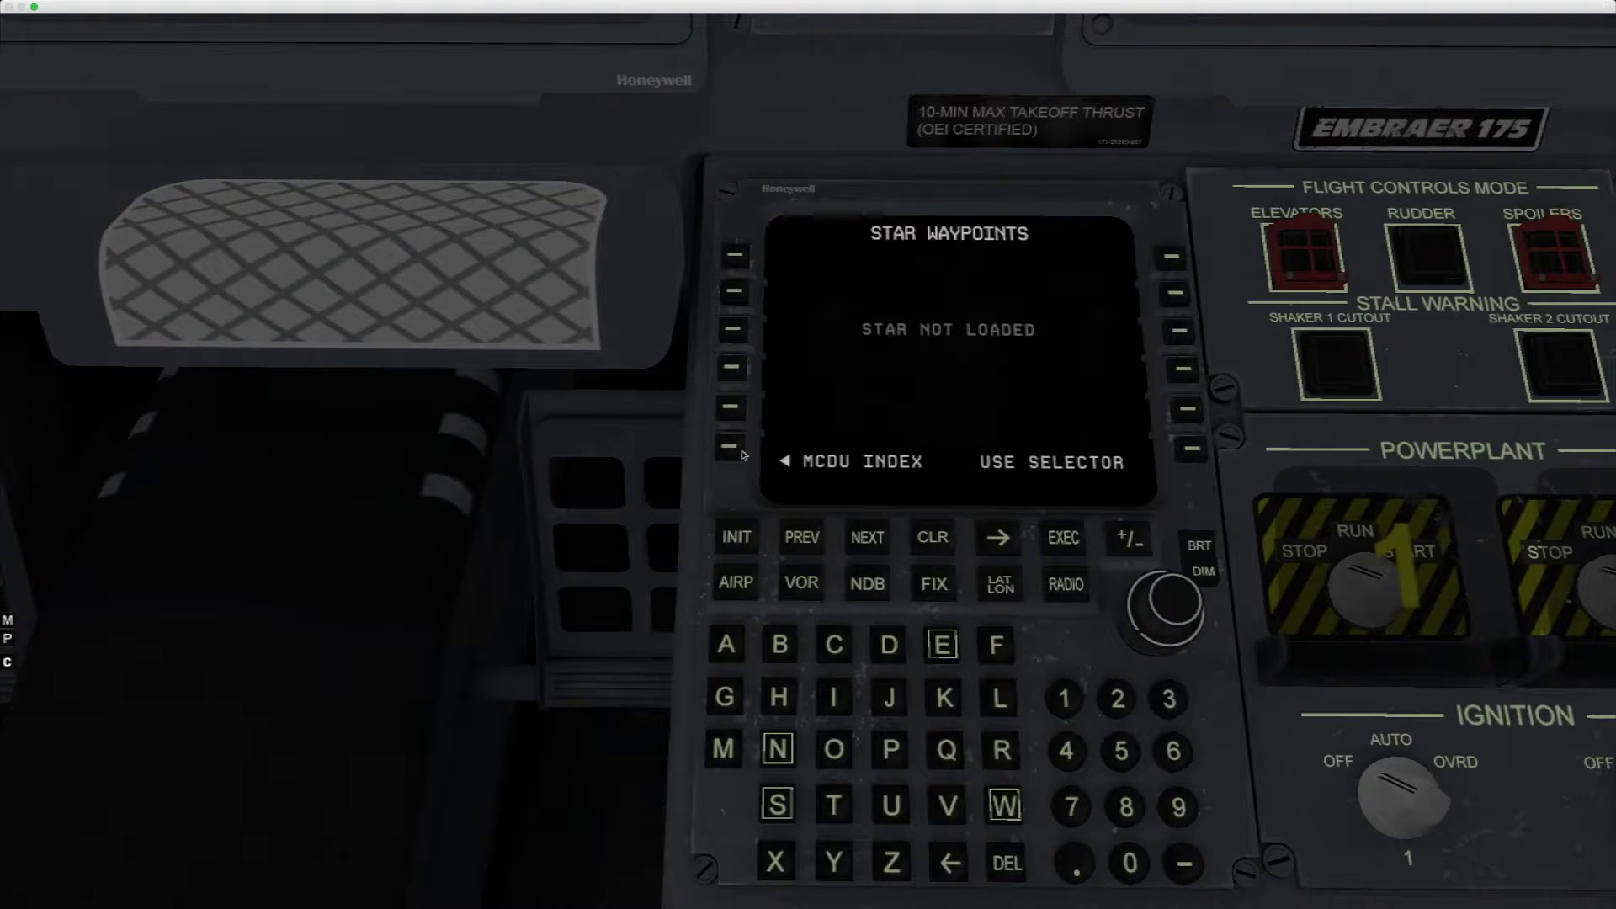
{"action": "left_click", "coordinate": [741, 453]}
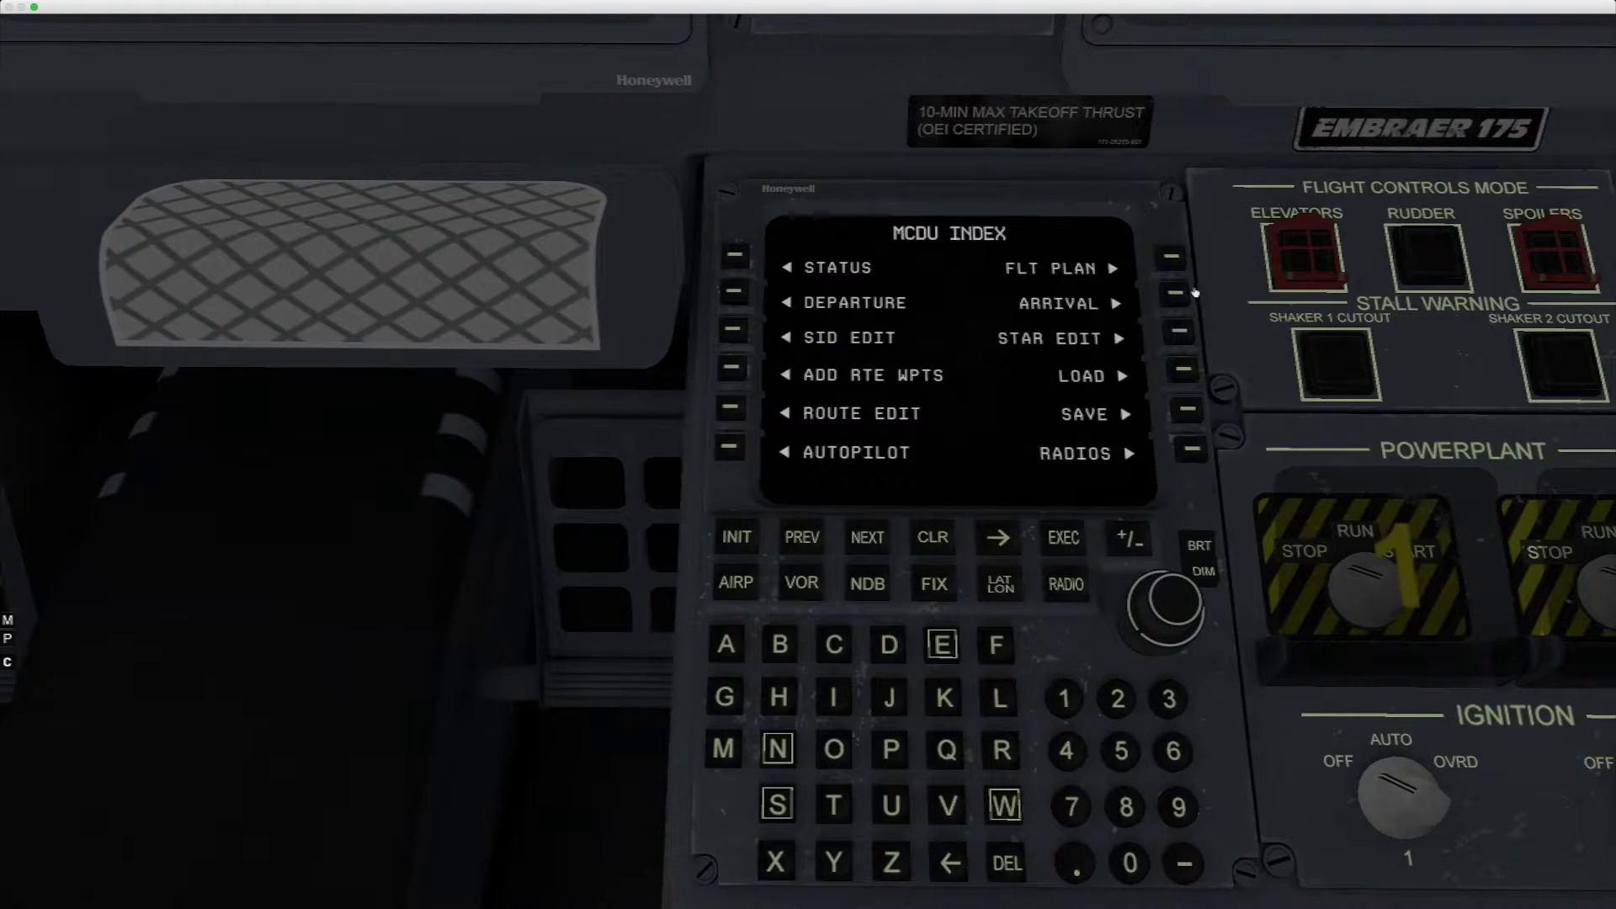
{"action": "left_click", "coordinate": [1188, 292]}
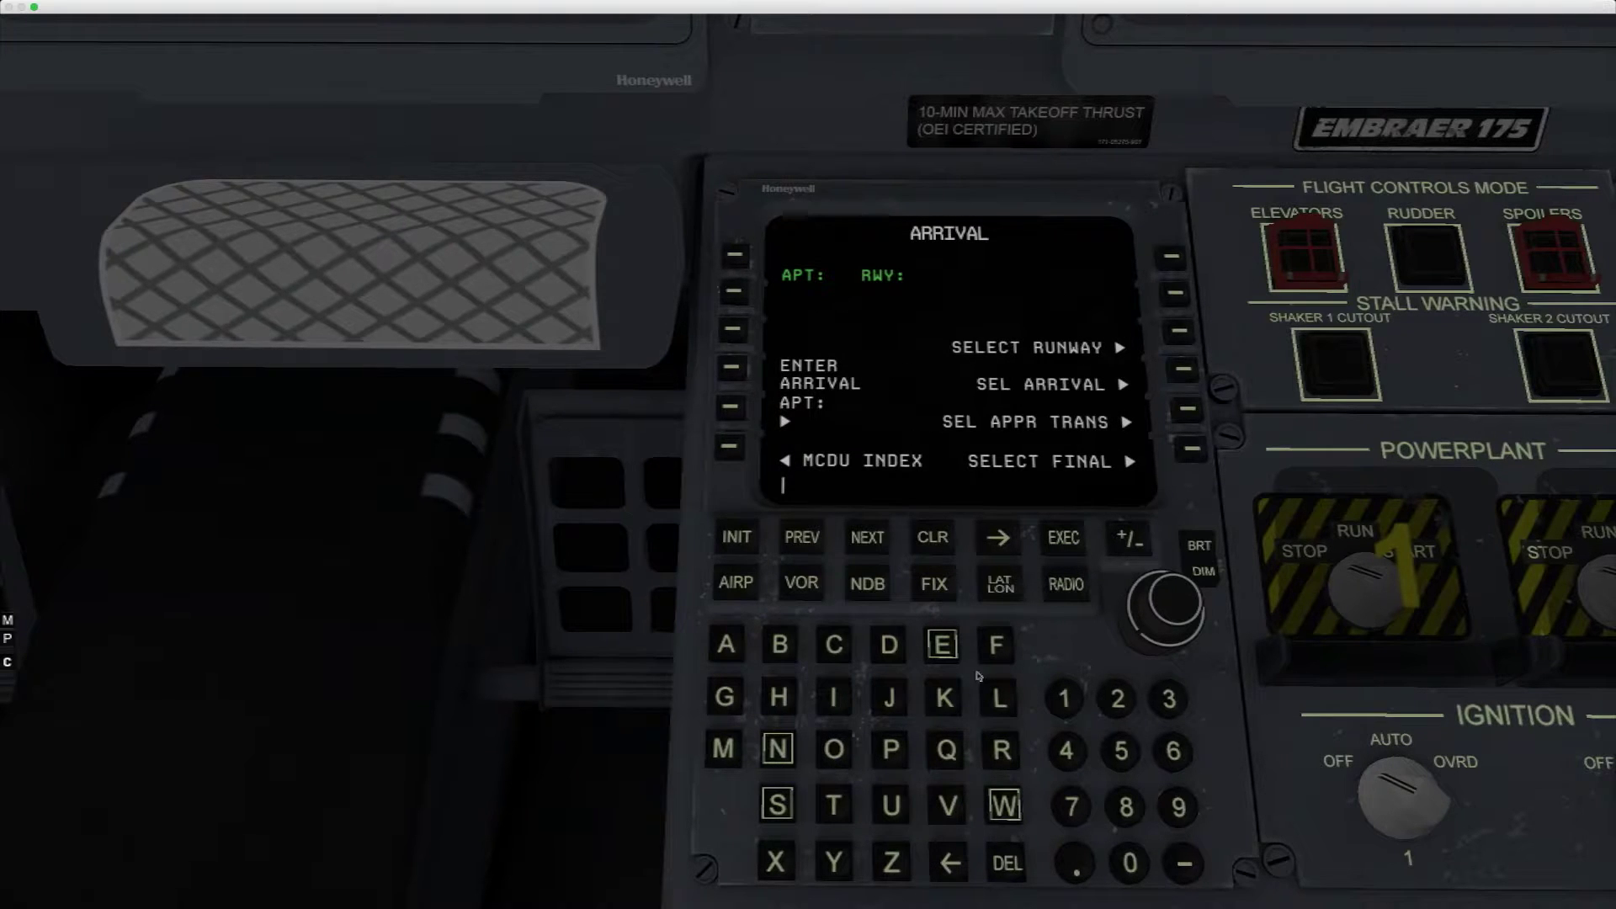
{"action": "left_click", "coordinate": [948, 683]}
{"action": "left_click", "coordinate": [999, 699]}
{"action": "left_click", "coordinate": [727, 650]}
{"action": "left_click", "coordinate": [776, 802]}
{"action": "left_click", "coordinate": [730, 406]}
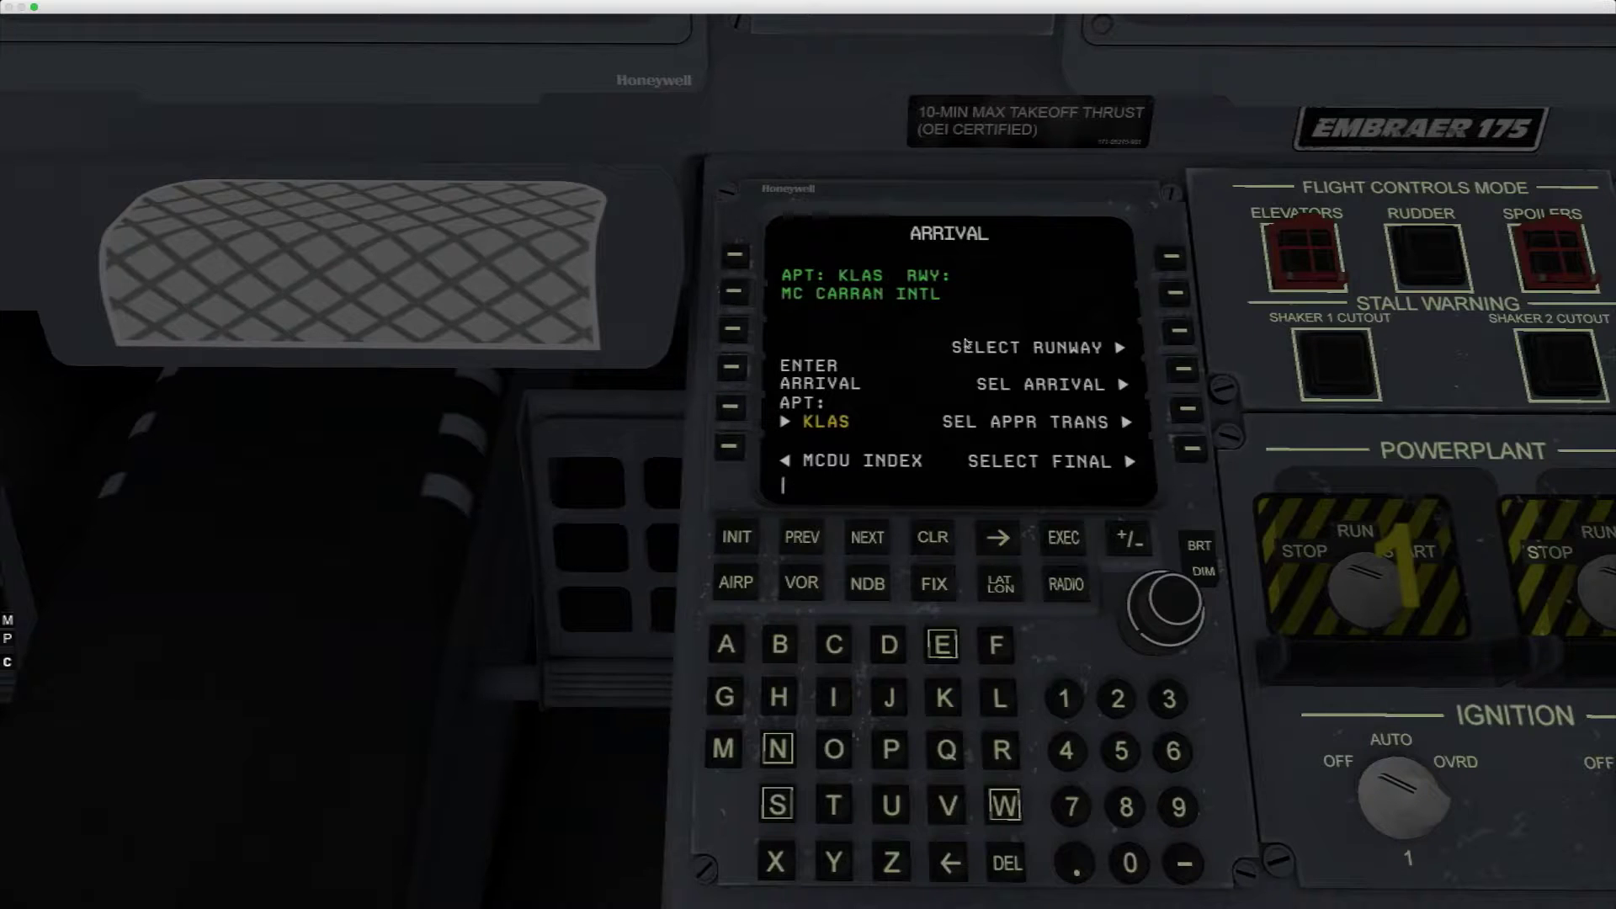
- Choose runway 01R for the KLAS arrival
{"action": "left_click", "coordinate": [1176, 334]}
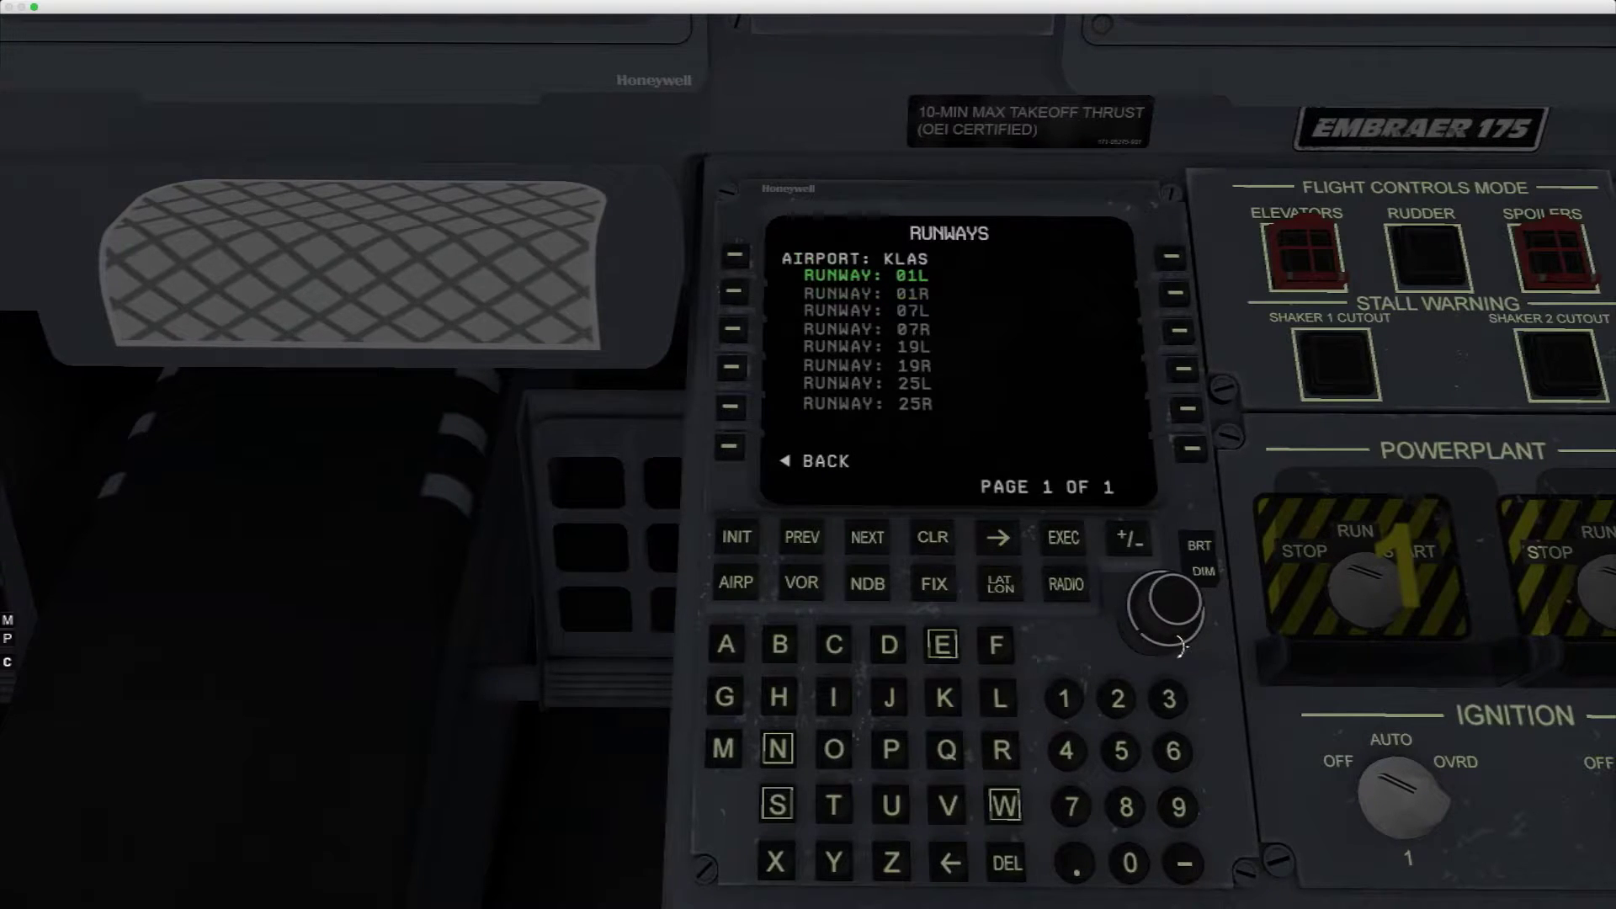
{"action": "scroll", "coordinate": [1181, 646], "scroll_direction": "down", "scroll_amount": 1}
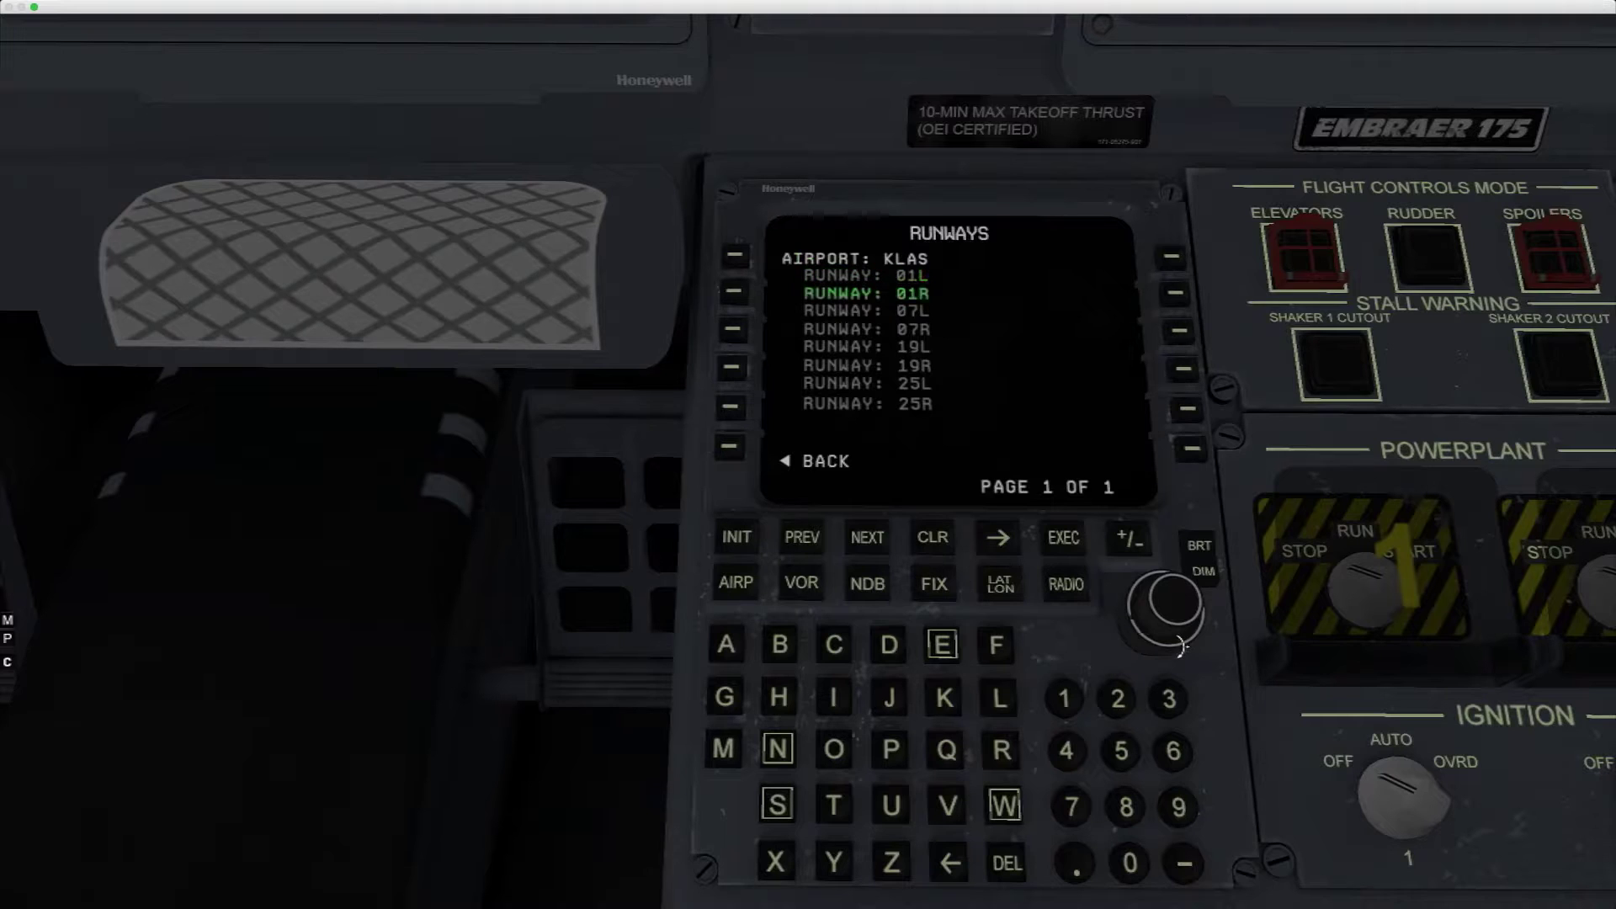
{"action": "left_click", "coordinate": [1183, 601]}
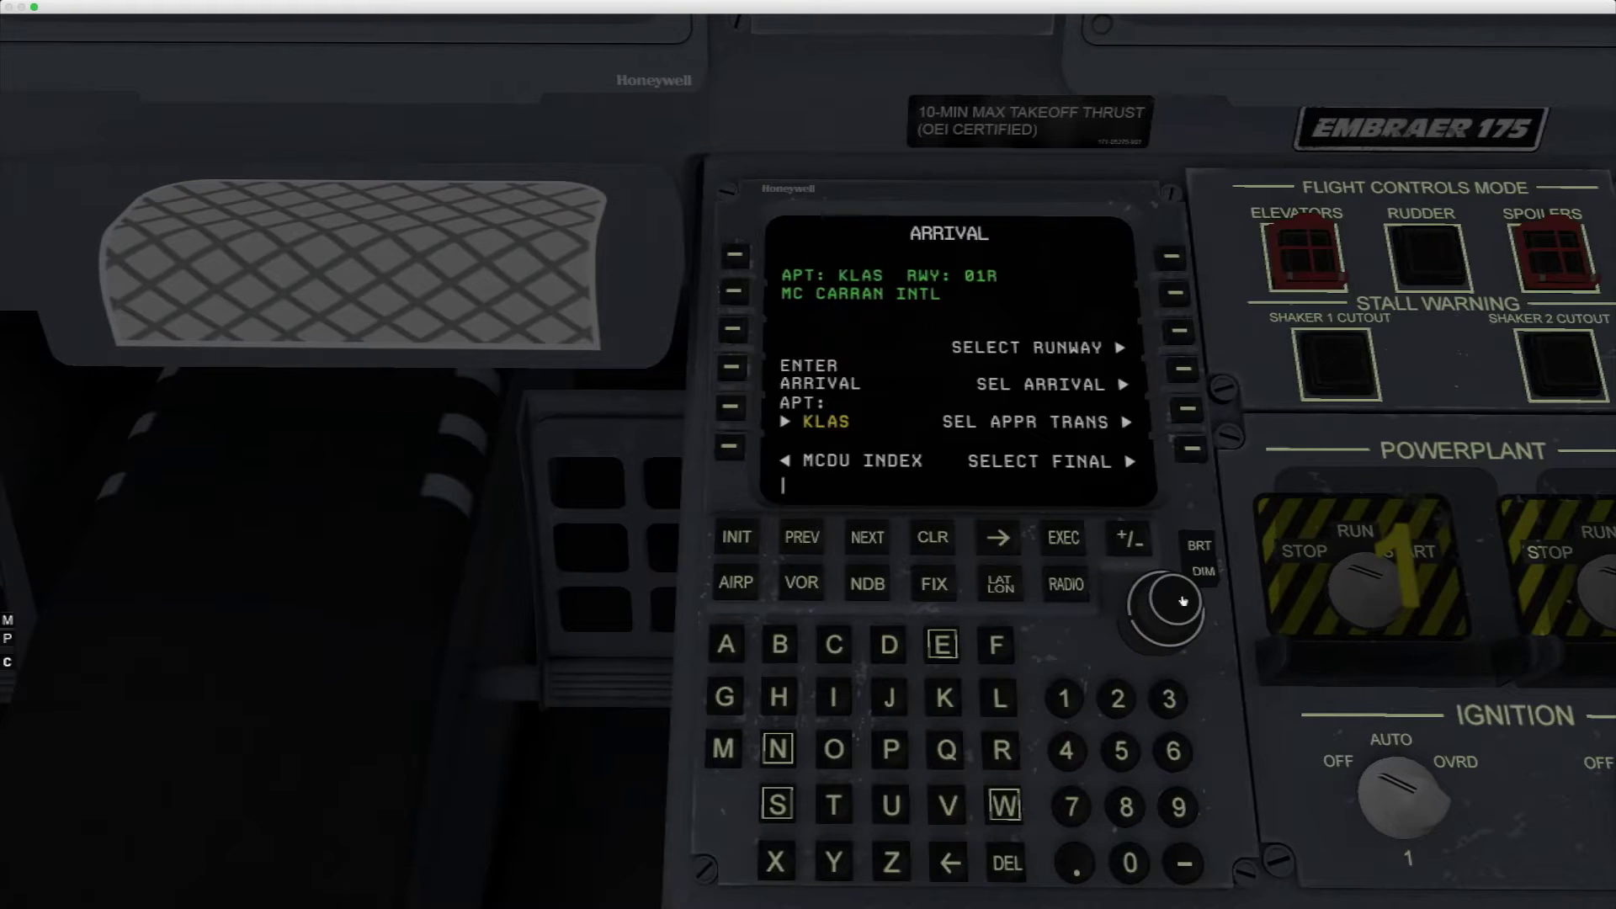
{"action": "left_click", "coordinate": [1182, 368]}
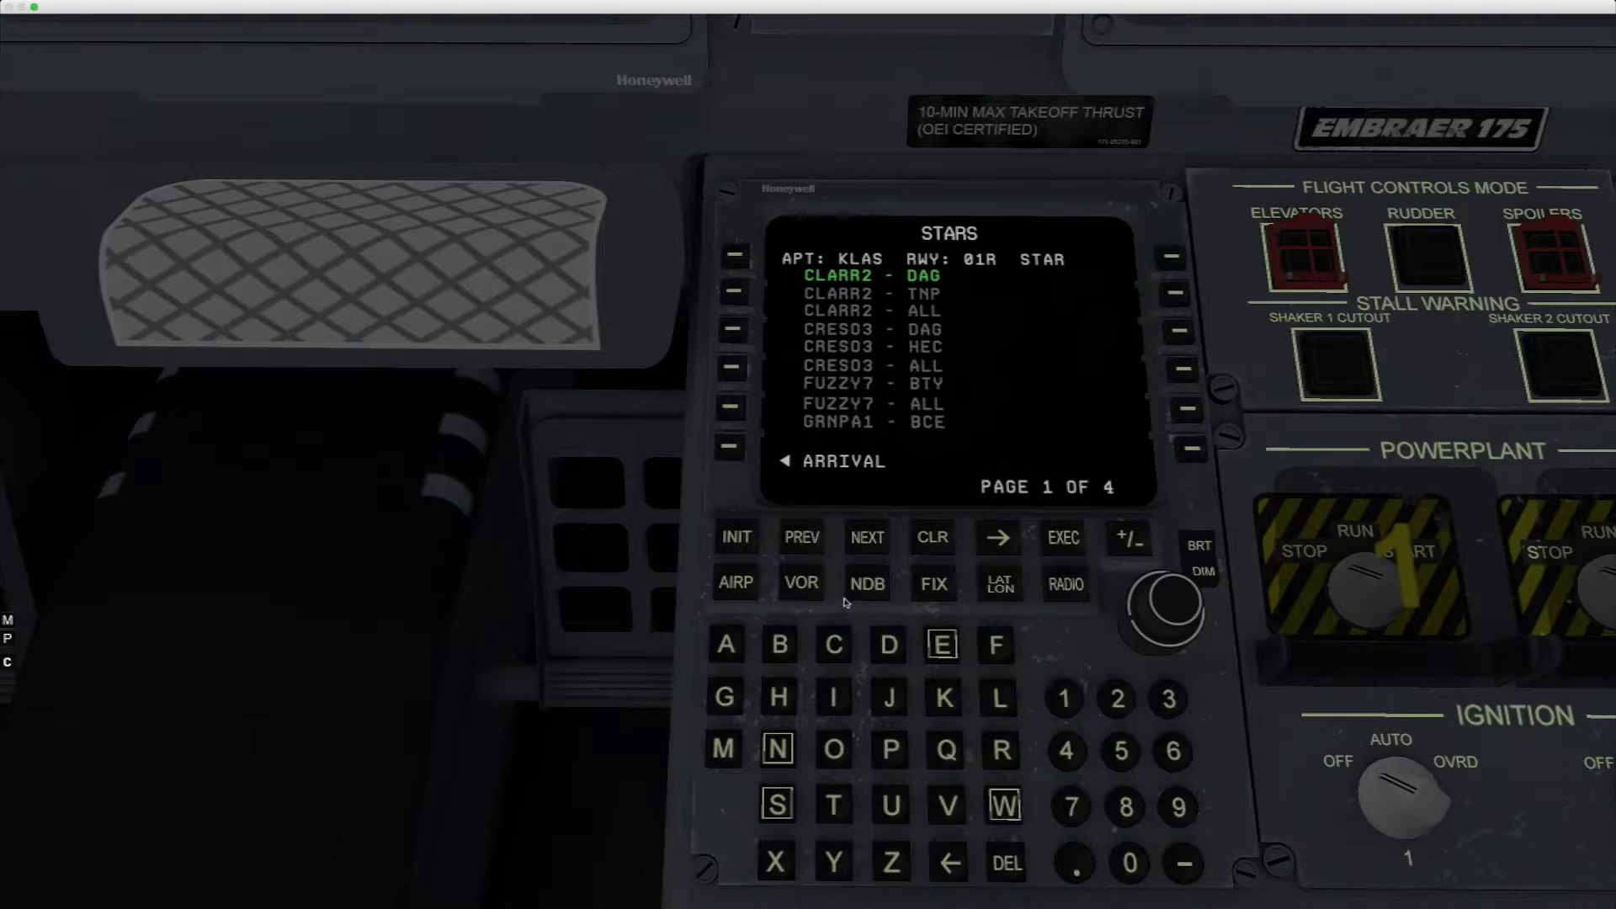
- Go to page 2 of the STARS list and select the KEPEC3 - DAG arrival
{"action": "left_click", "coordinate": [868, 543]}
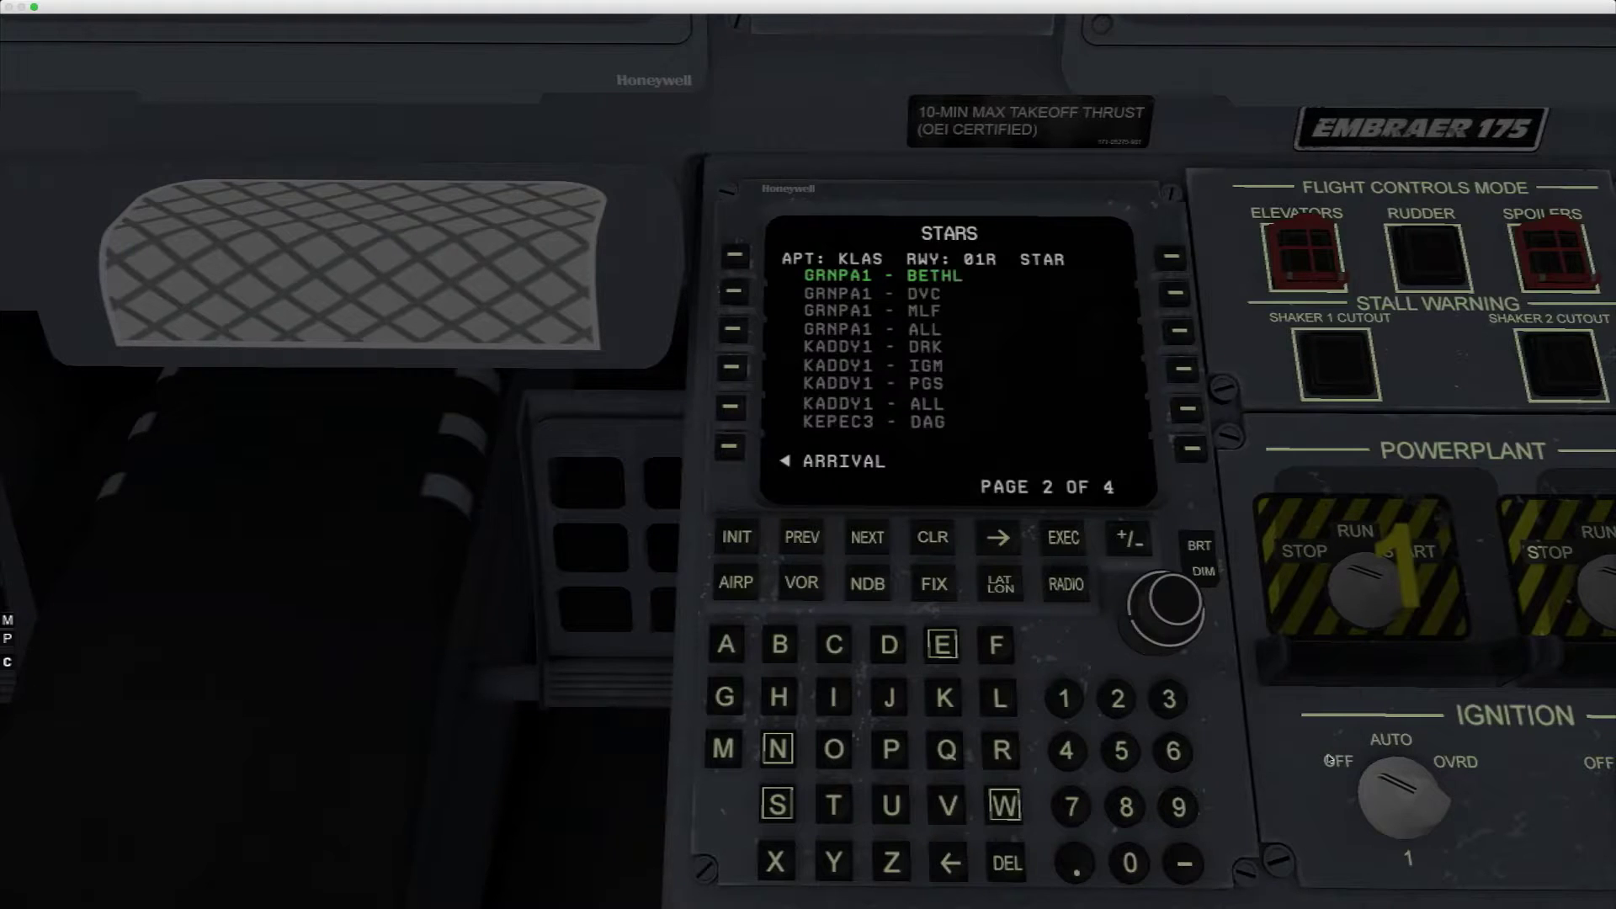
{"action": "key", "text": "Up"}
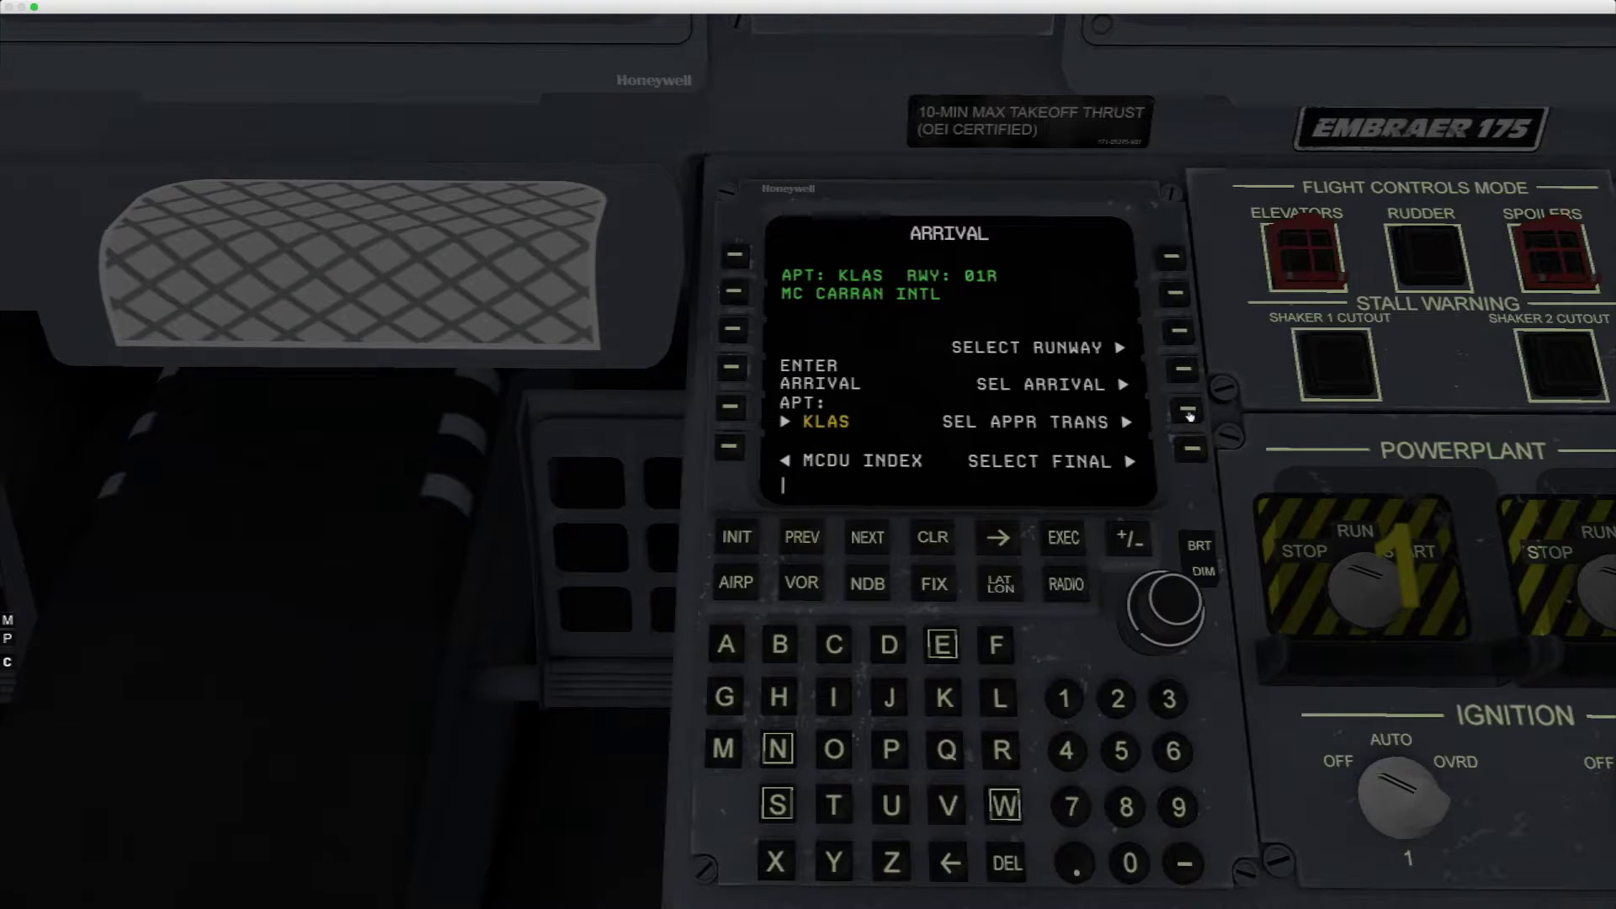
{"action": "left_click", "coordinate": [1188, 413]}
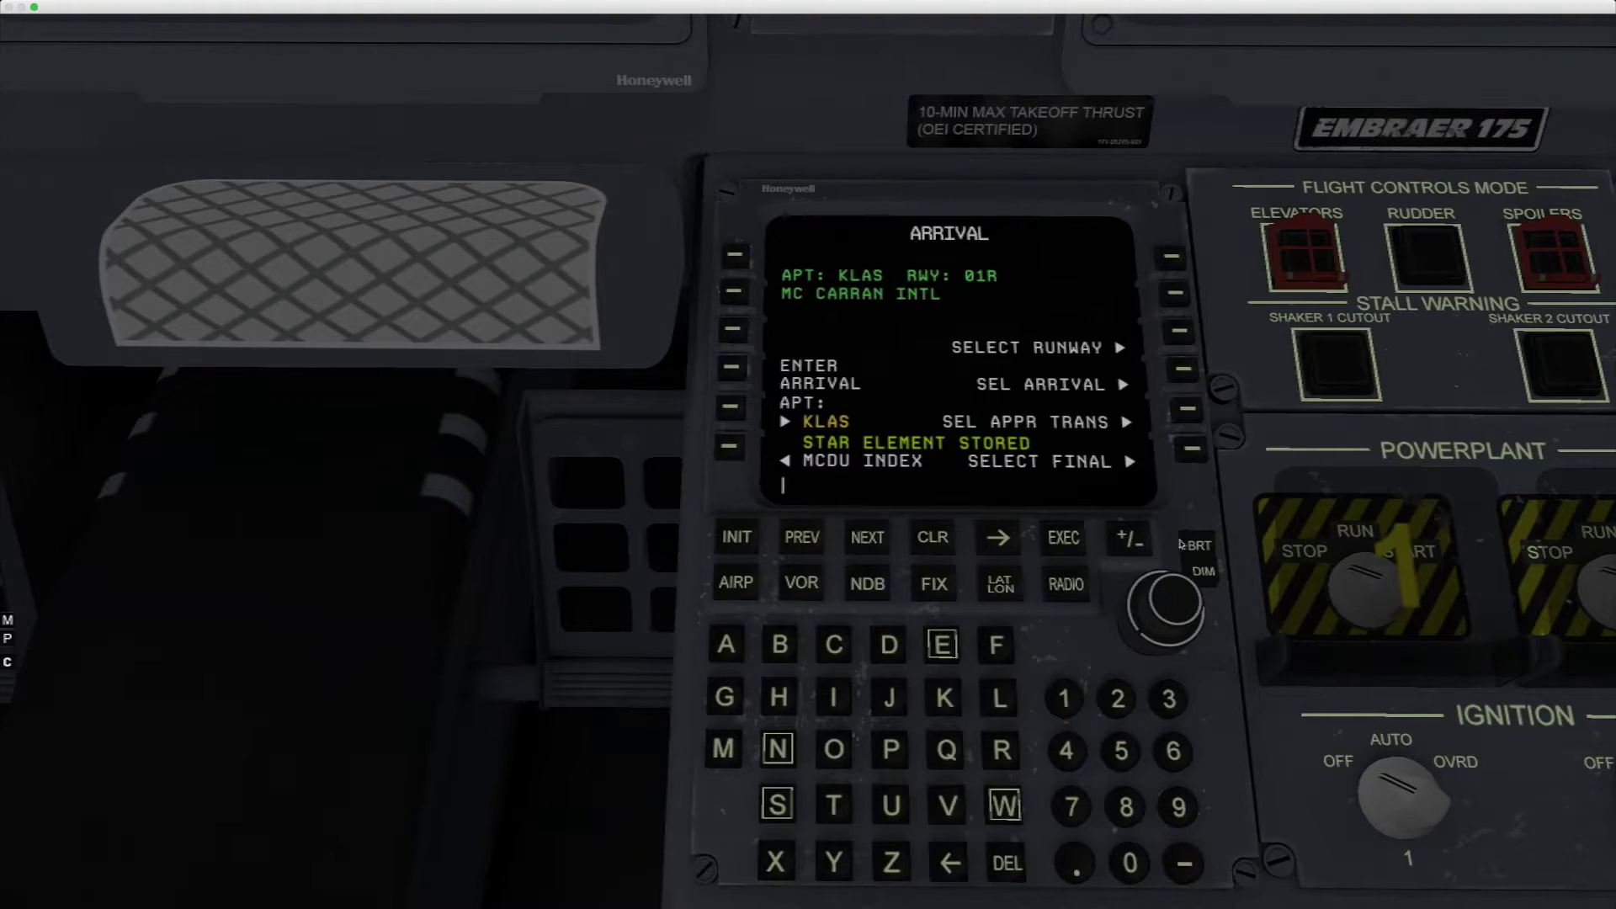
- Store the RNAV R01R final approach for KLAS runway 01R
{"action": "left_click", "coordinate": [1190, 453]}
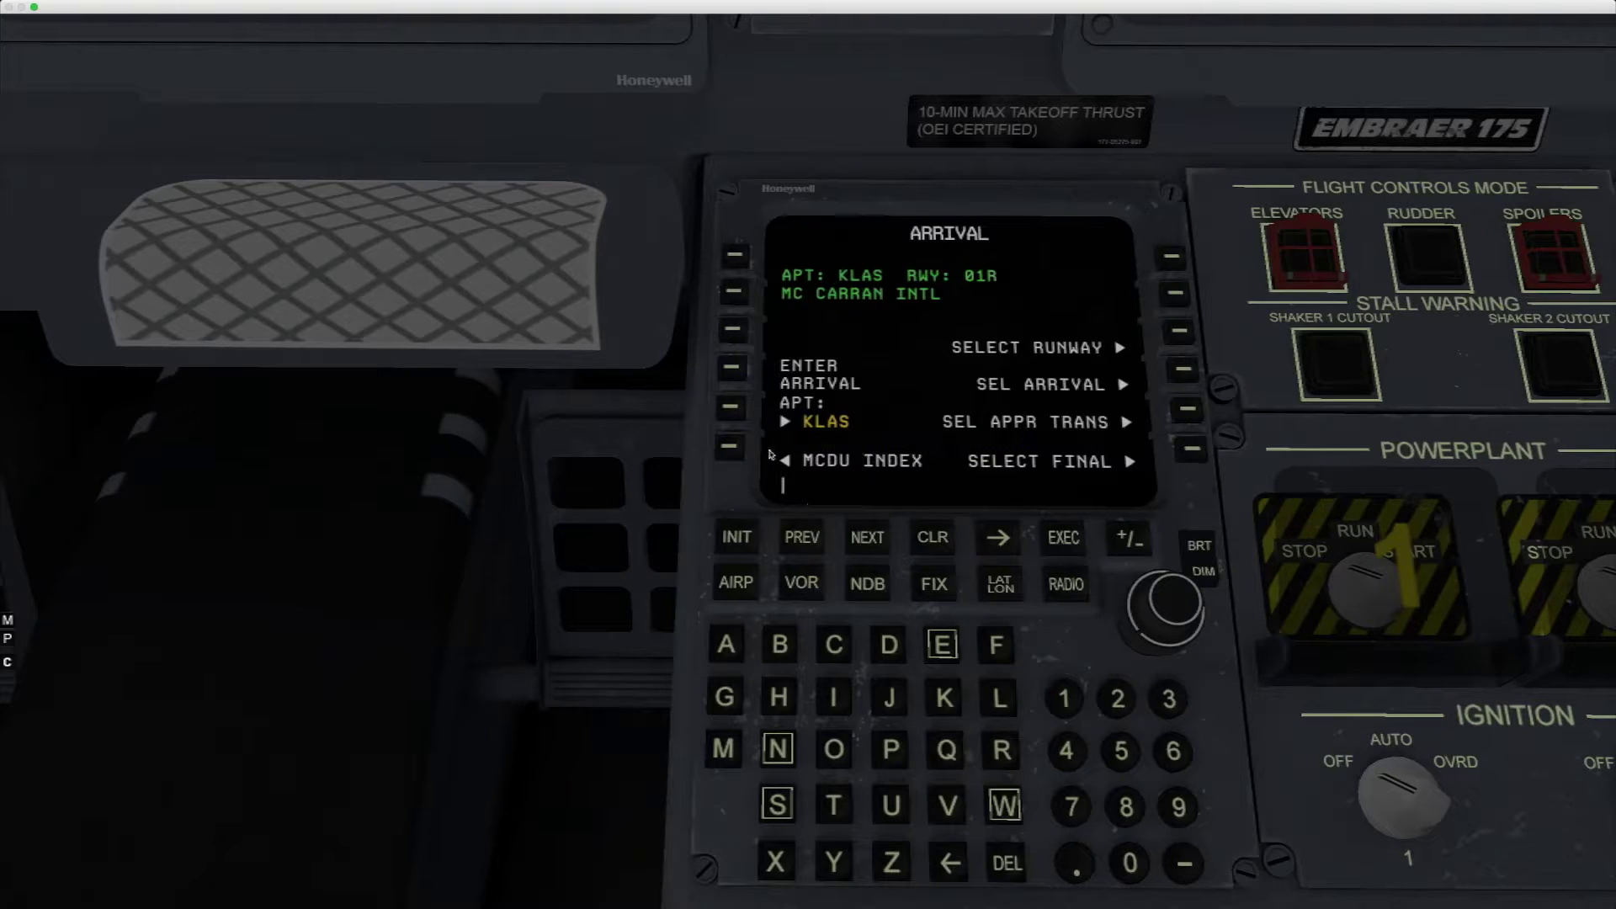
- From the MCDU index, bring up the SID waypoints list showing KSAN, MELDY, PEBLE and SXC
{"action": "left_click", "coordinate": [729, 446]}
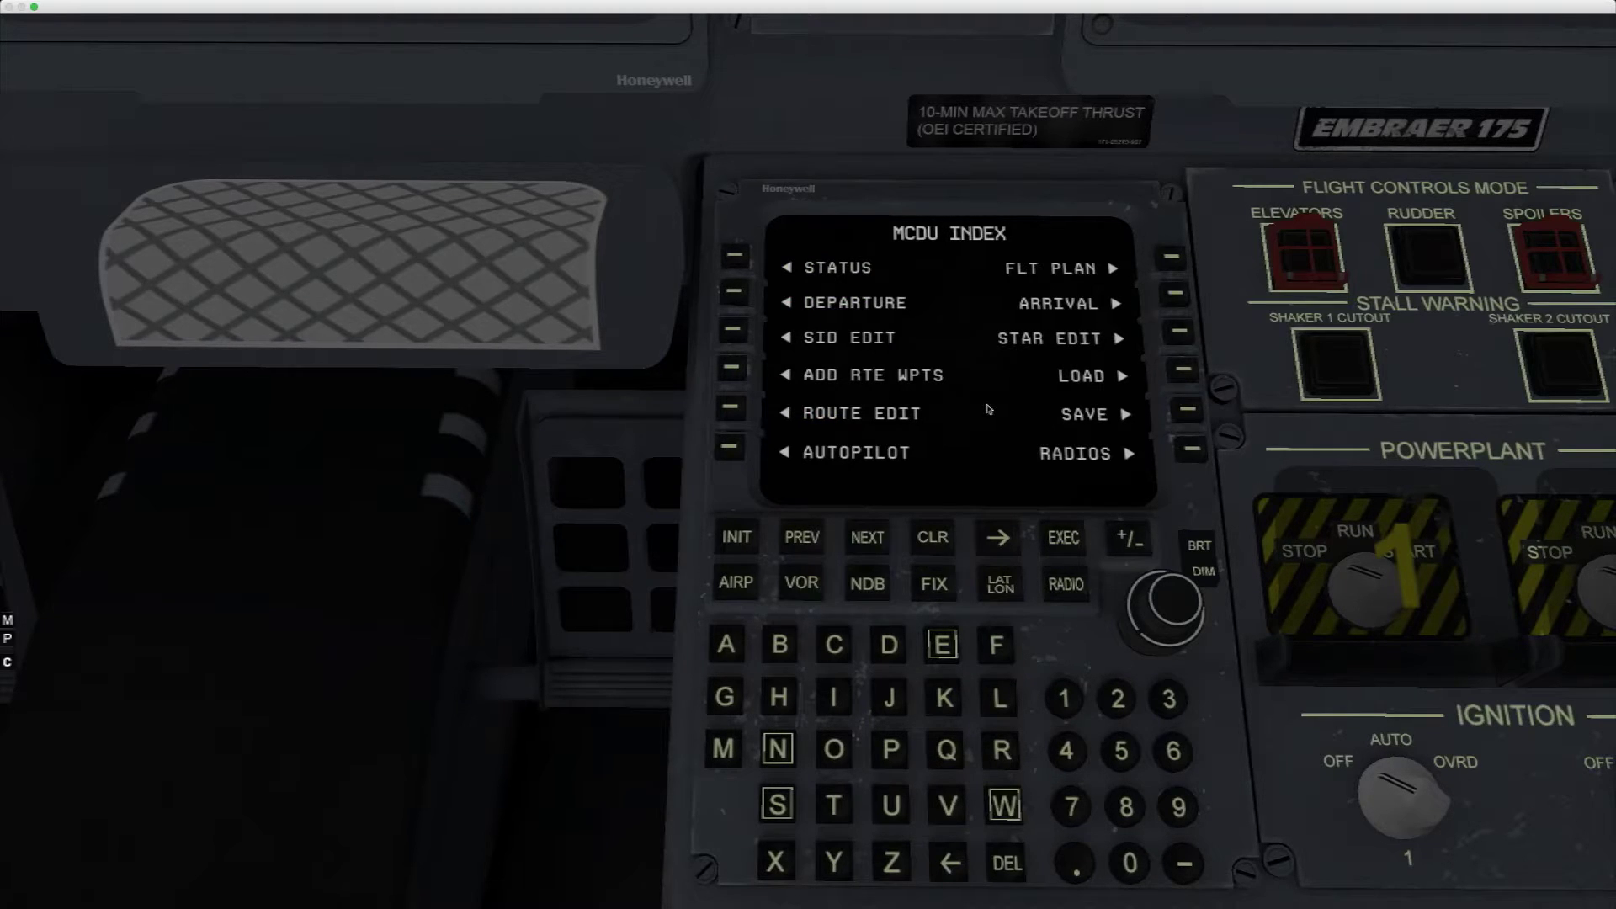
{"action": "left_click", "coordinate": [732, 330]}
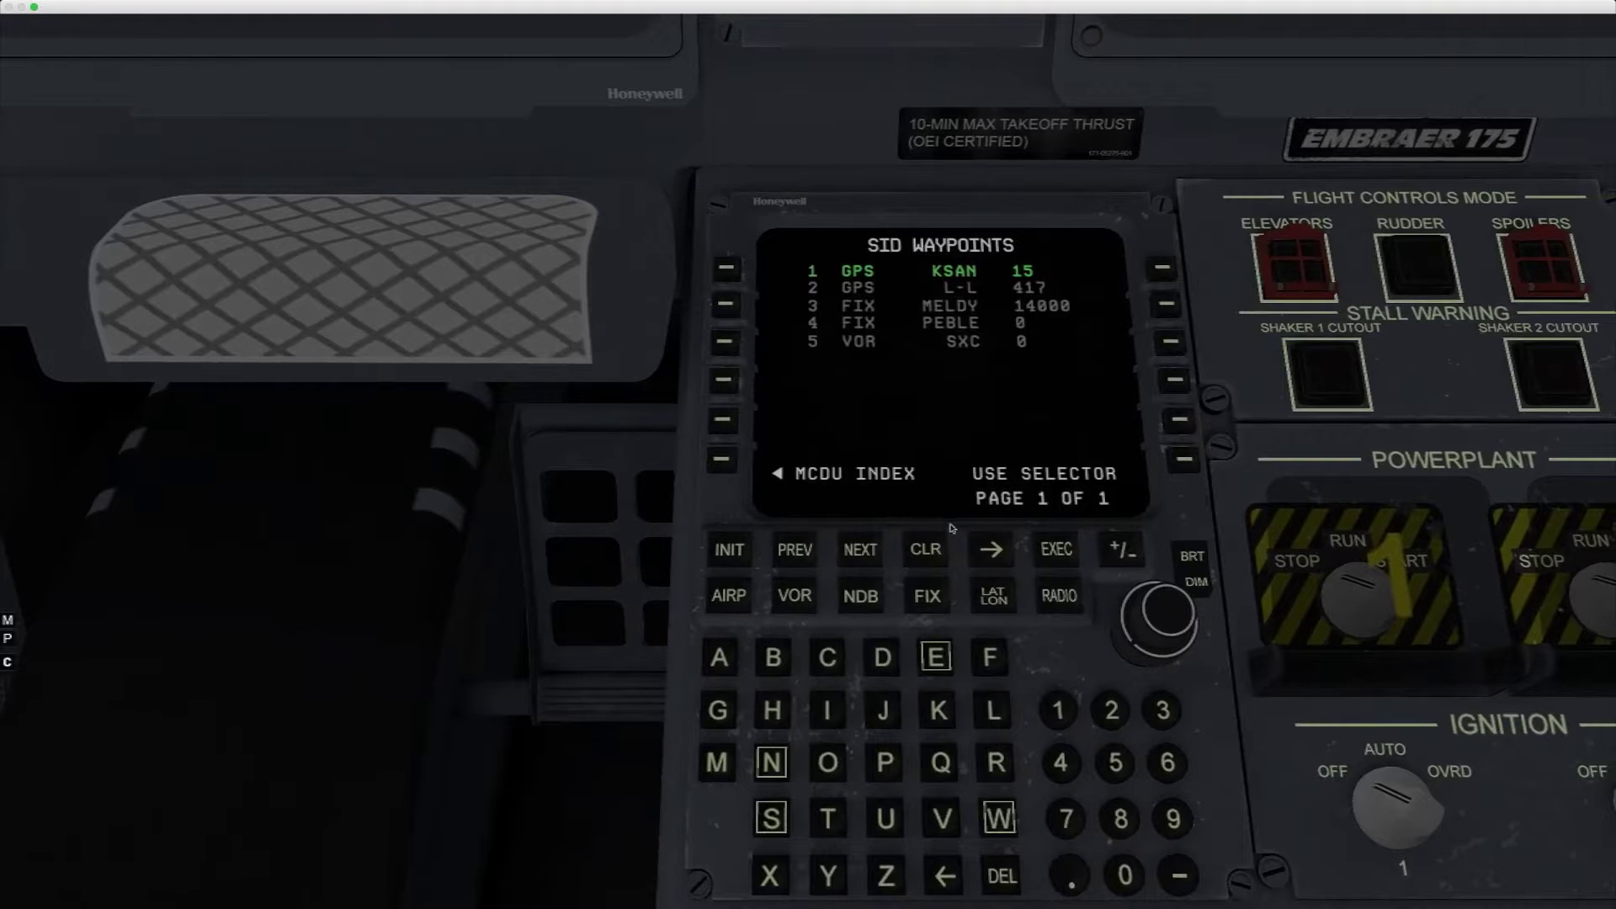
- Select waypoint PEBLE, enter altitude 18000, update the waypoint, and return to the MCDU index
{"action": "left_click", "coordinate": [1110, 631]}
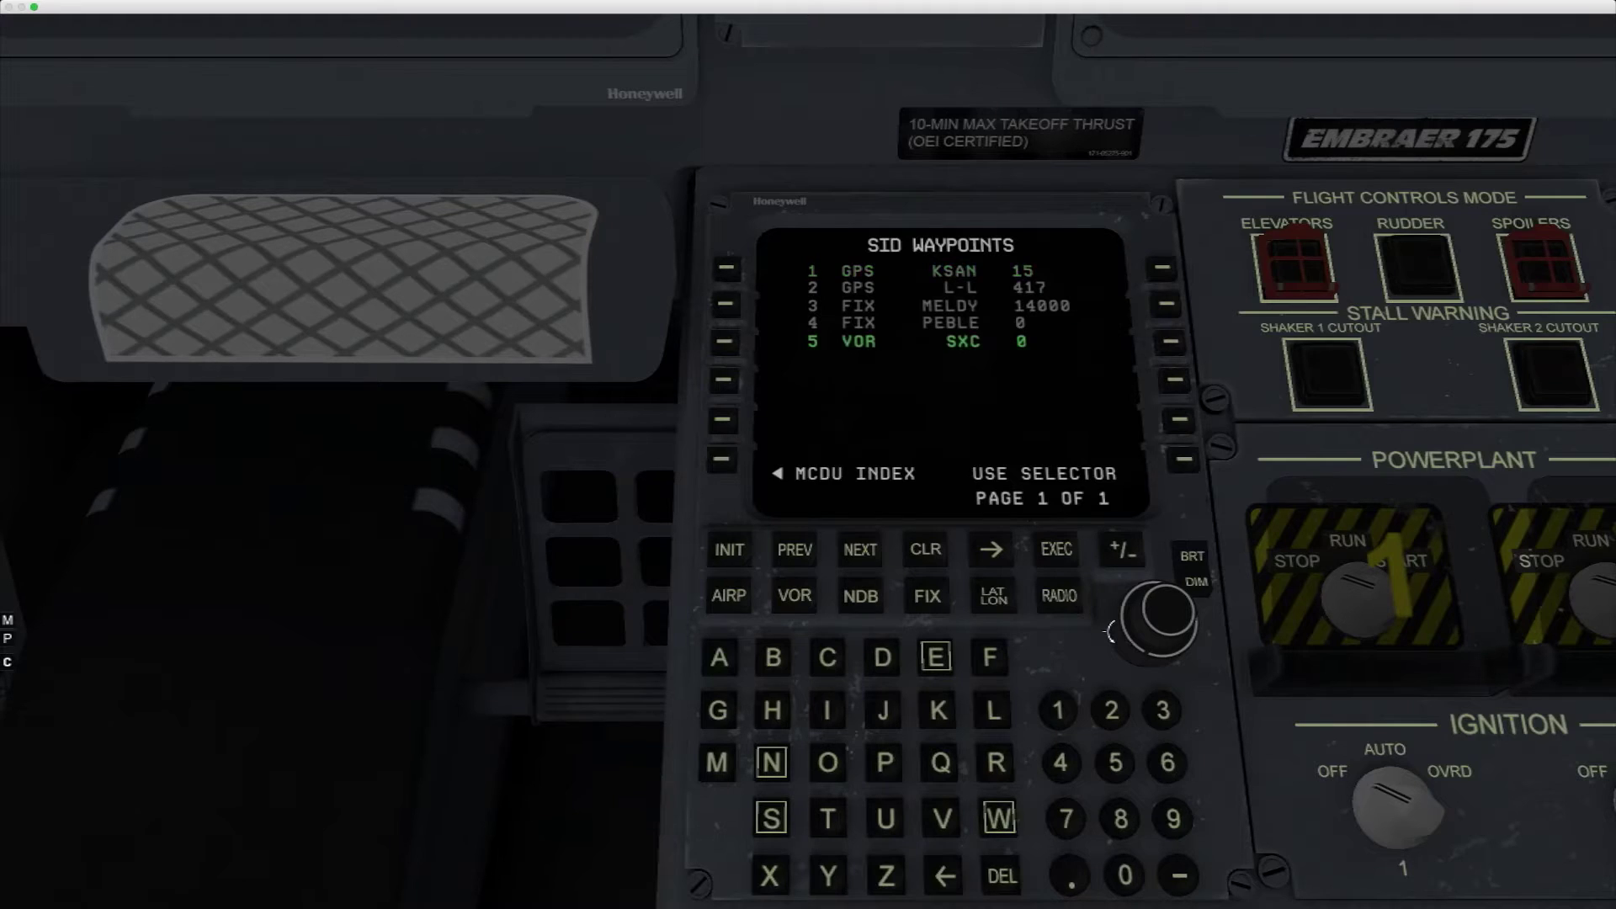
{"action": "left_click", "coordinate": [1109, 631]}
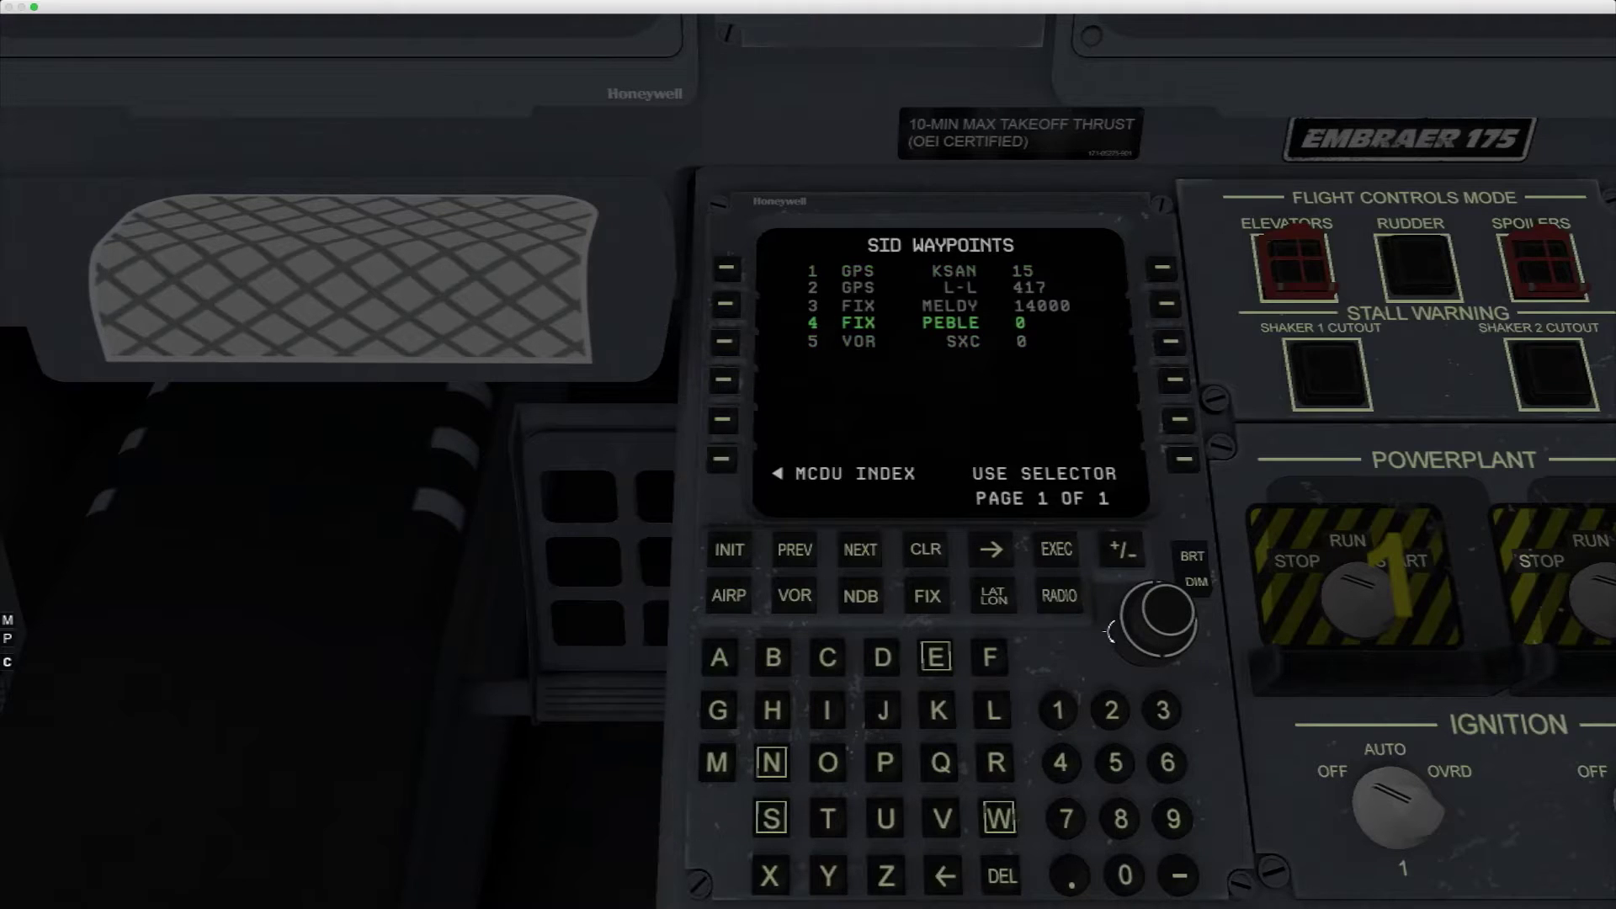
{"action": "left_click", "coordinate": [1159, 623]}
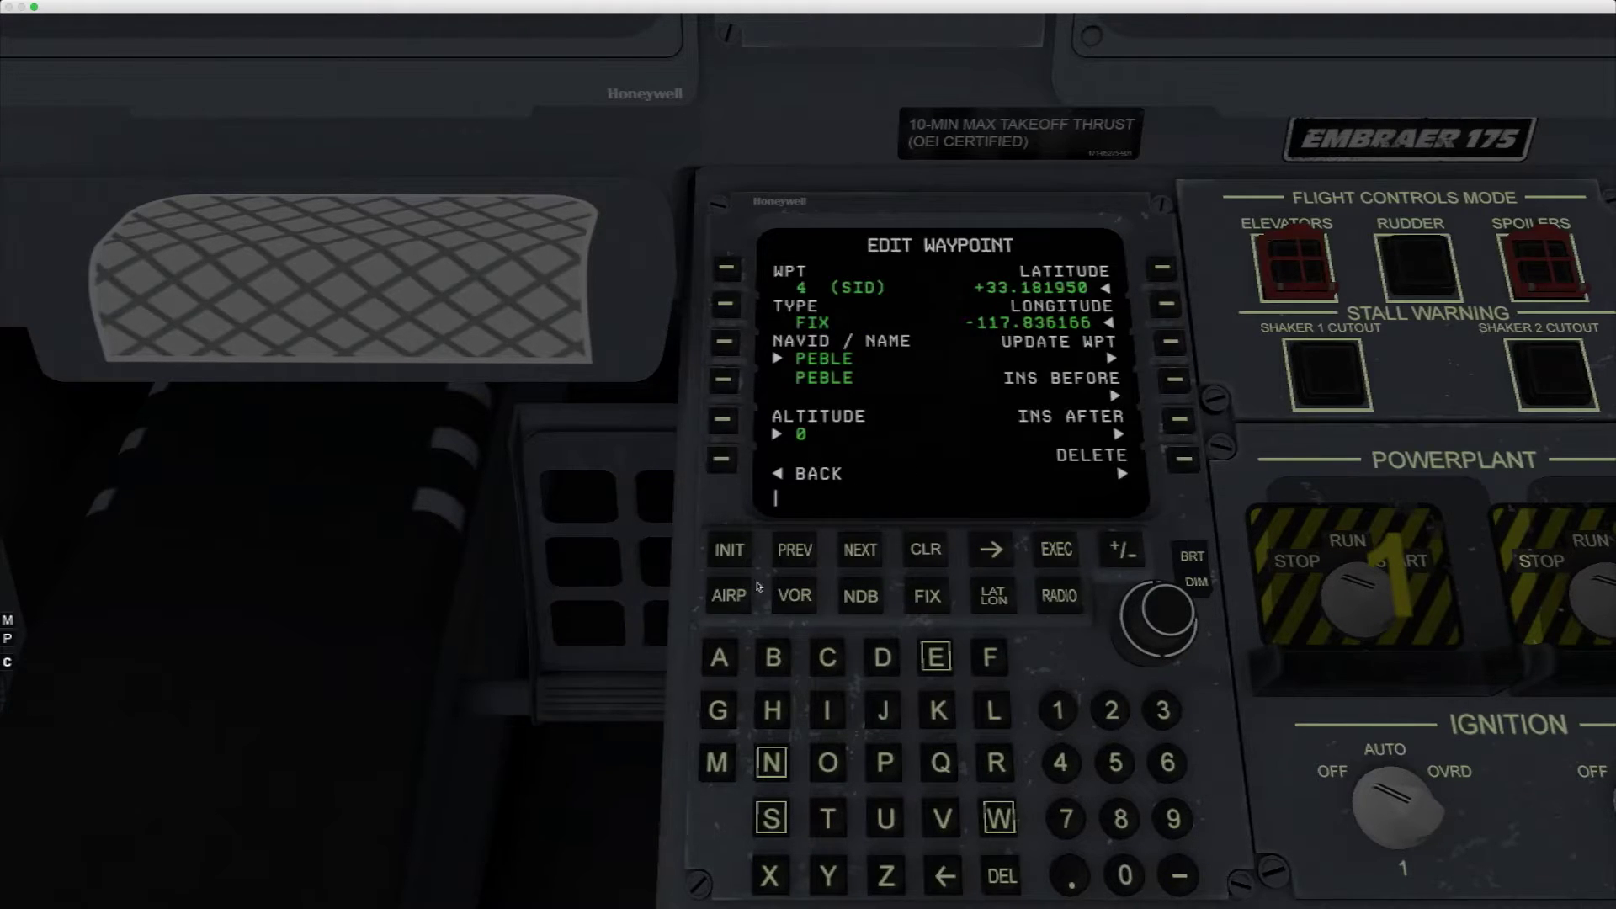
{"action": "left_click", "coordinate": [1062, 710]}
{"action": "left_click", "coordinate": [1122, 823]}
{"action": "left_click", "coordinate": [1123, 876]}
{"action": "left_click", "coordinate": [1123, 875]}
{"action": "left_click", "coordinate": [1123, 875]}
{"action": "left_click", "coordinate": [722, 419]}
{"action": "left_click", "coordinate": [1169, 342]}
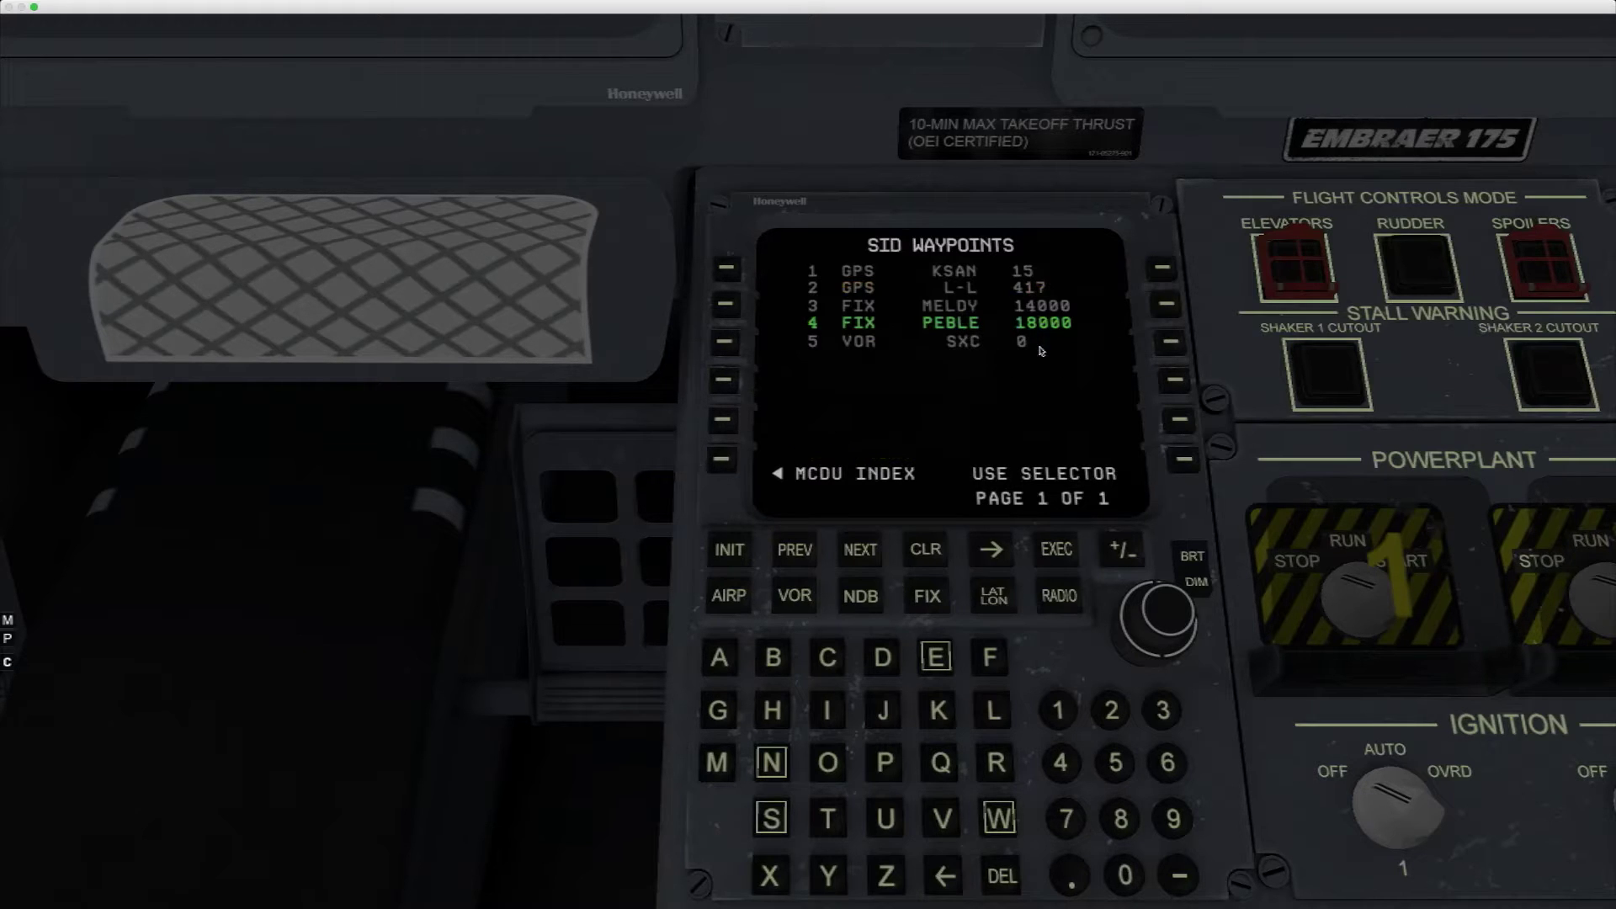
{"action": "left_click", "coordinate": [720, 461]}
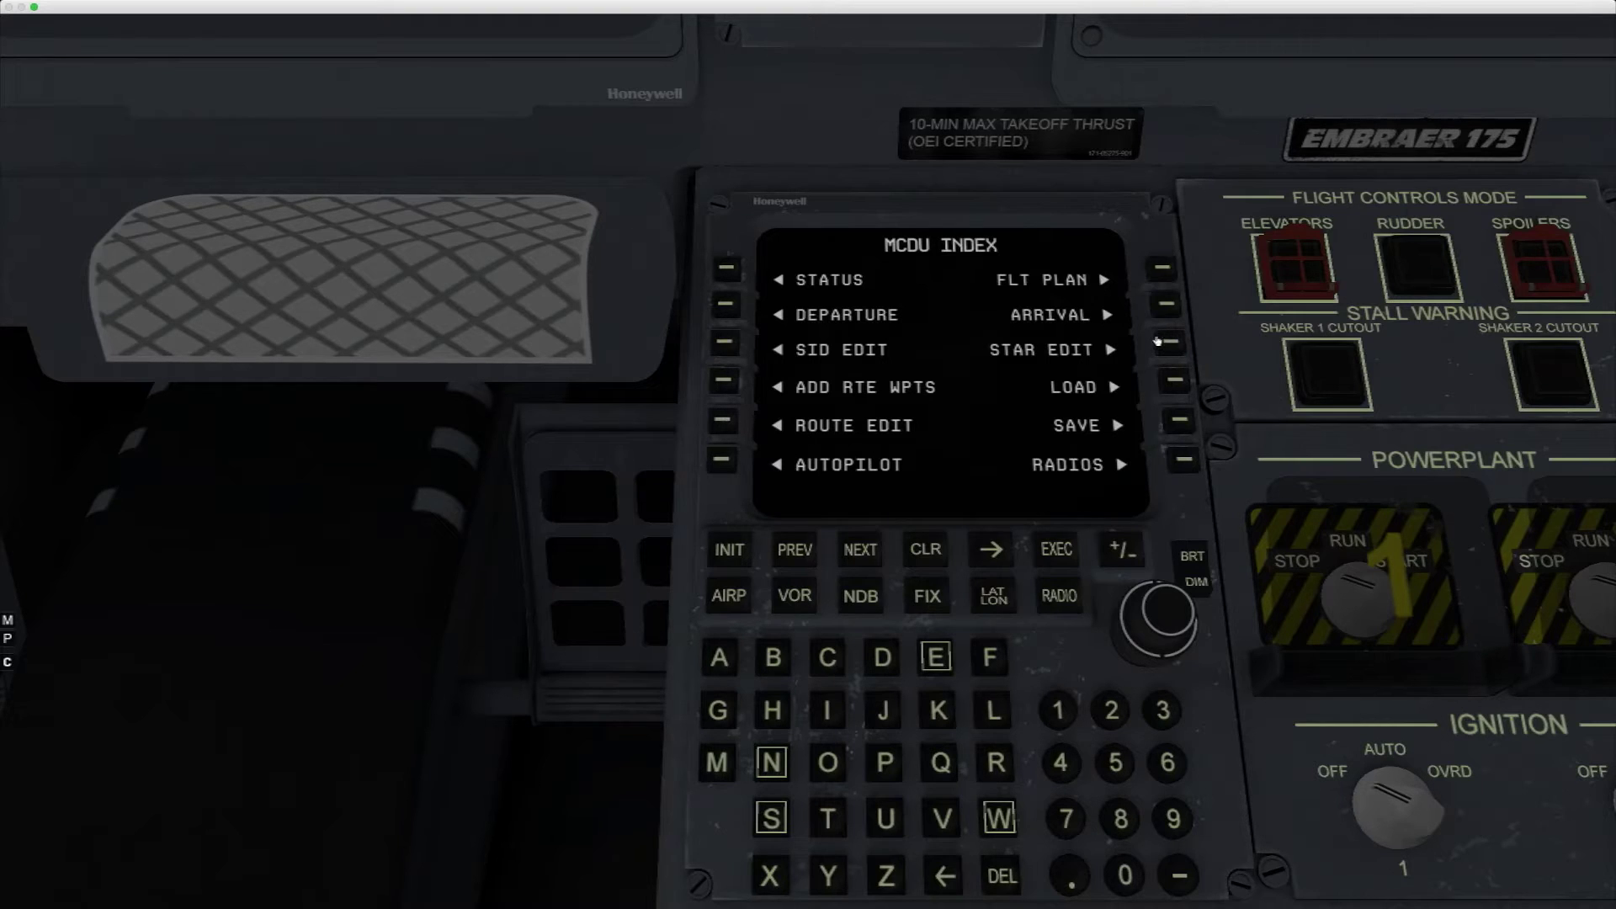
{"action": "left_click", "coordinate": [1164, 269]}
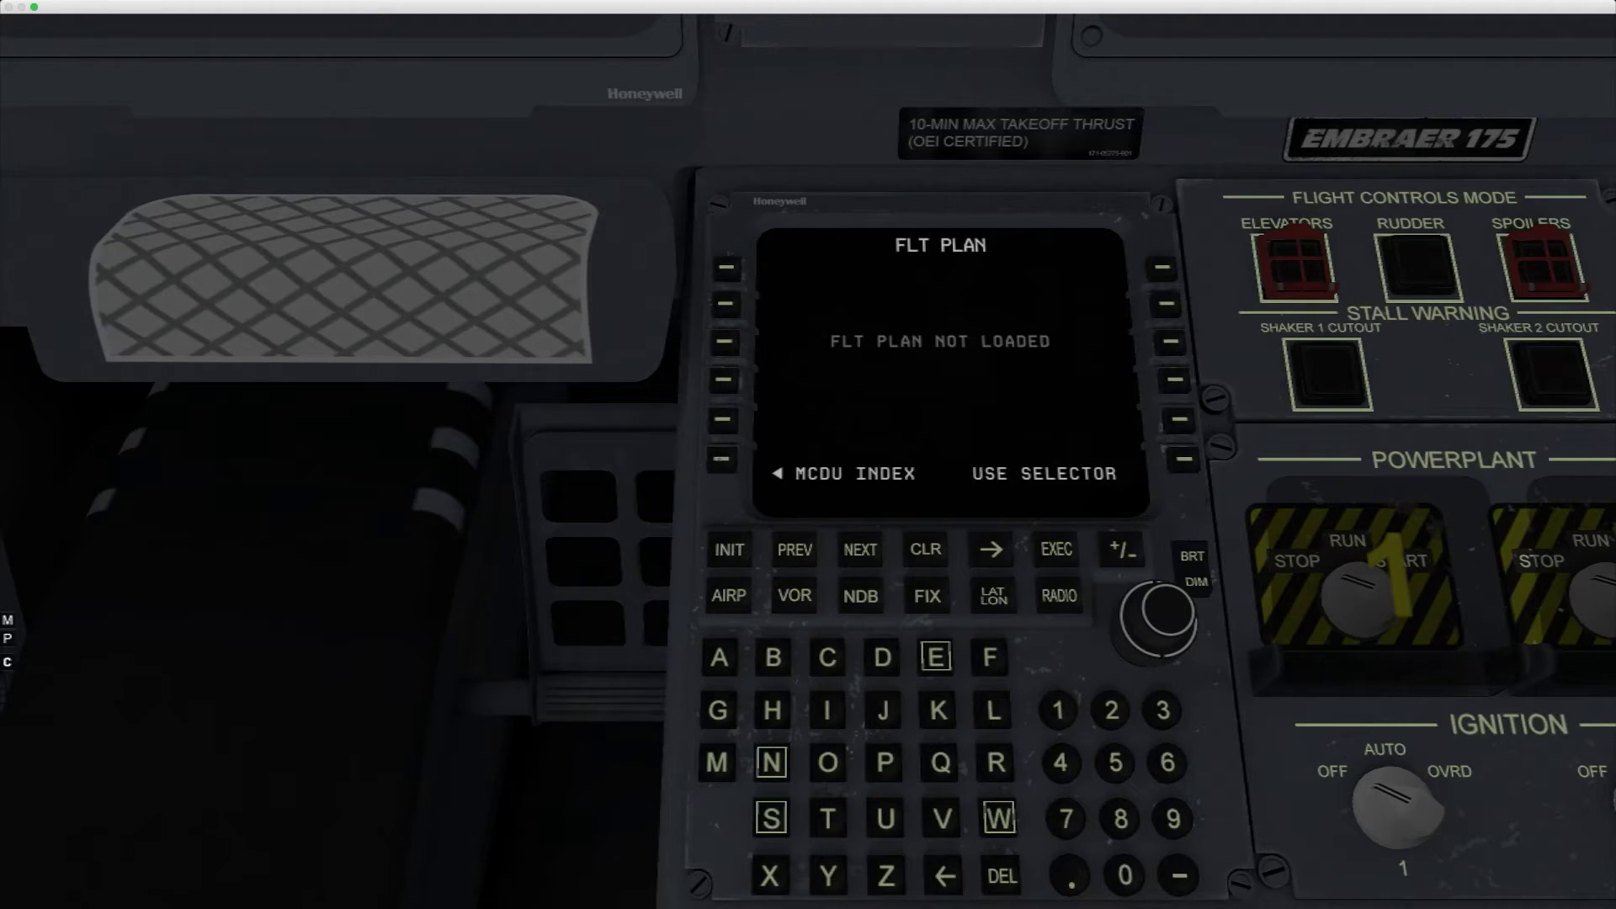
{"action": "left_click", "coordinate": [722, 460]}
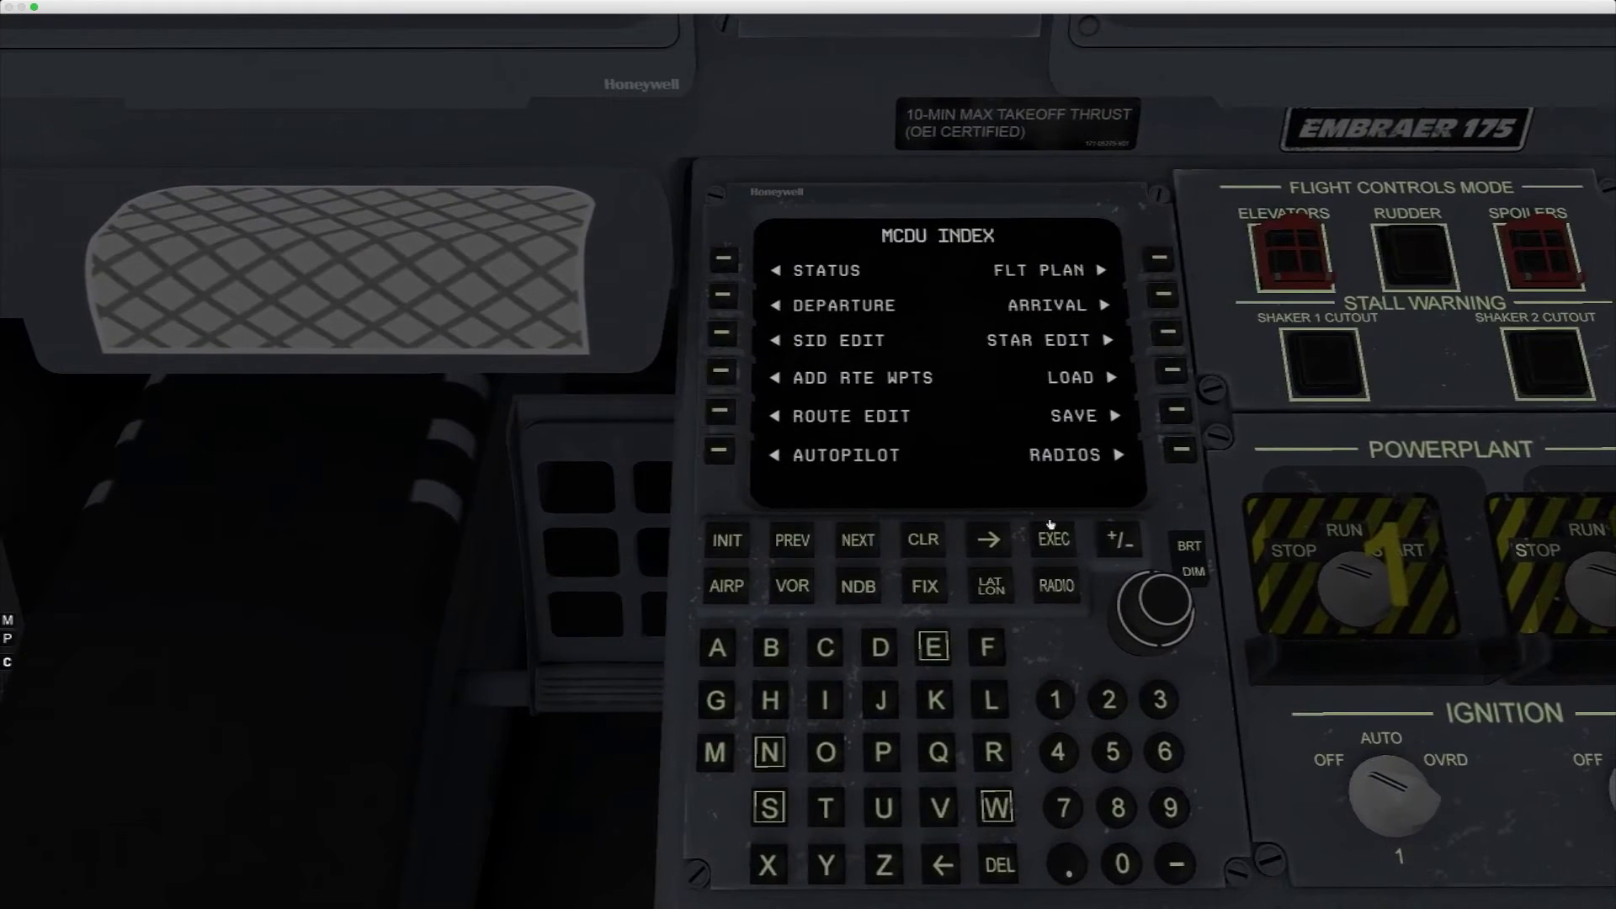
- Execute the flight plan and confirm MELDY at 14000 and PEBLE at 18000 before SXC, LAX, DAG
{"action": "left_click", "coordinate": [1051, 536]}
{"action": "left_click", "coordinate": [1160, 260]}
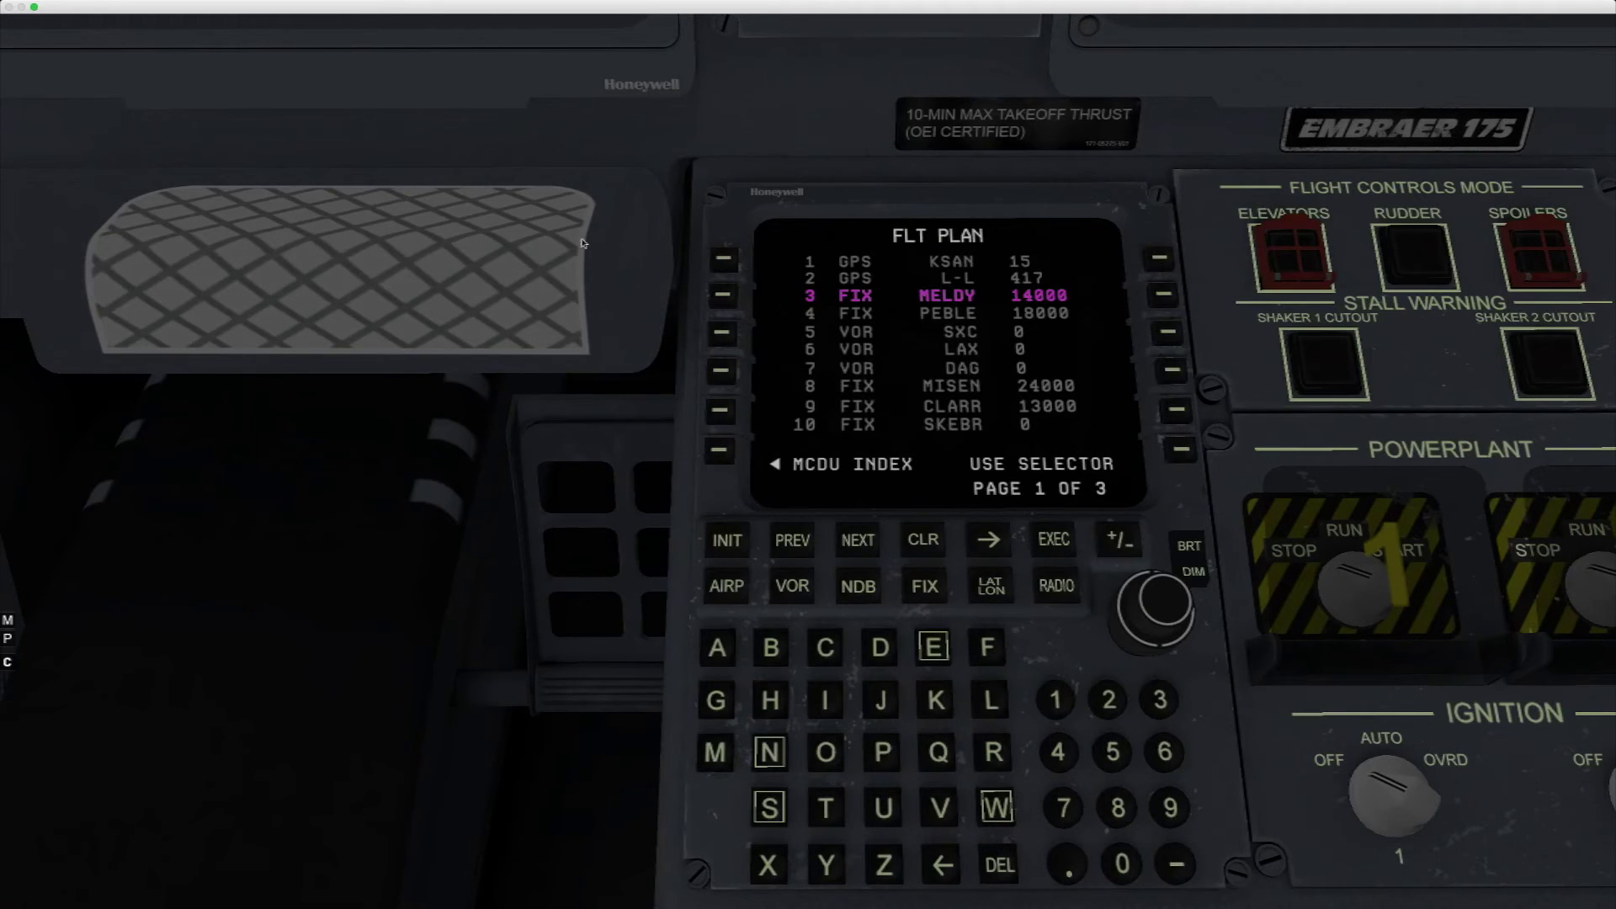
{"action": "key", "text": "q"}
{"action": "key", "text": "e"}
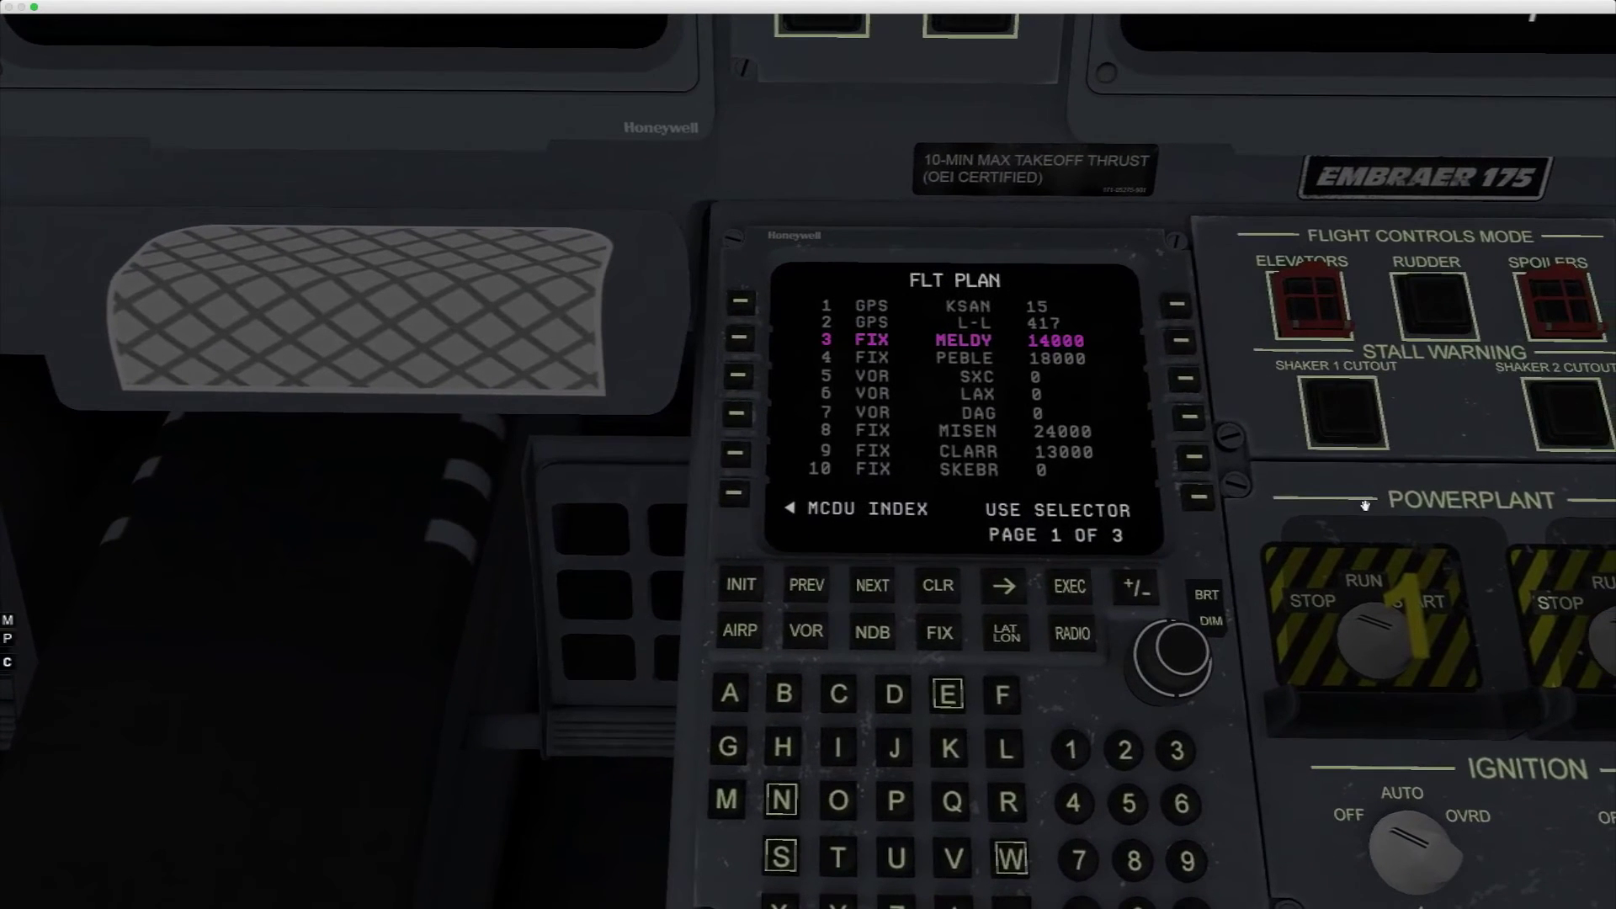
{"action": "left_click", "coordinate": [732, 493]}
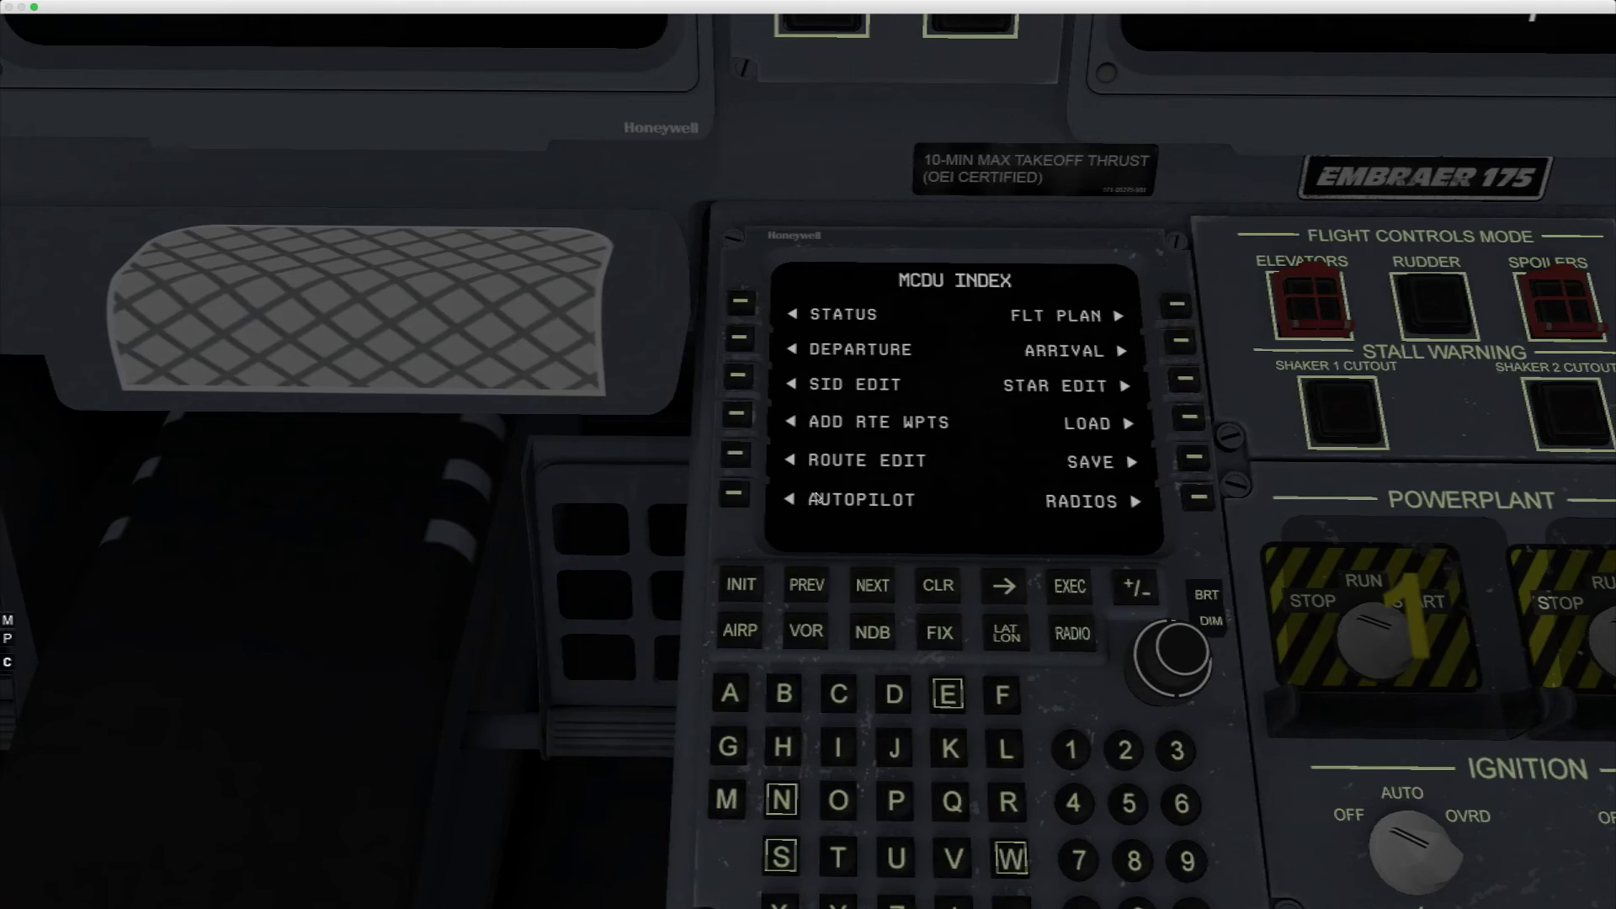
- Switch to the external chase view, orbiting to the rear left and raising it above the Embraer
{"action": "key", "text": "shift+8"}
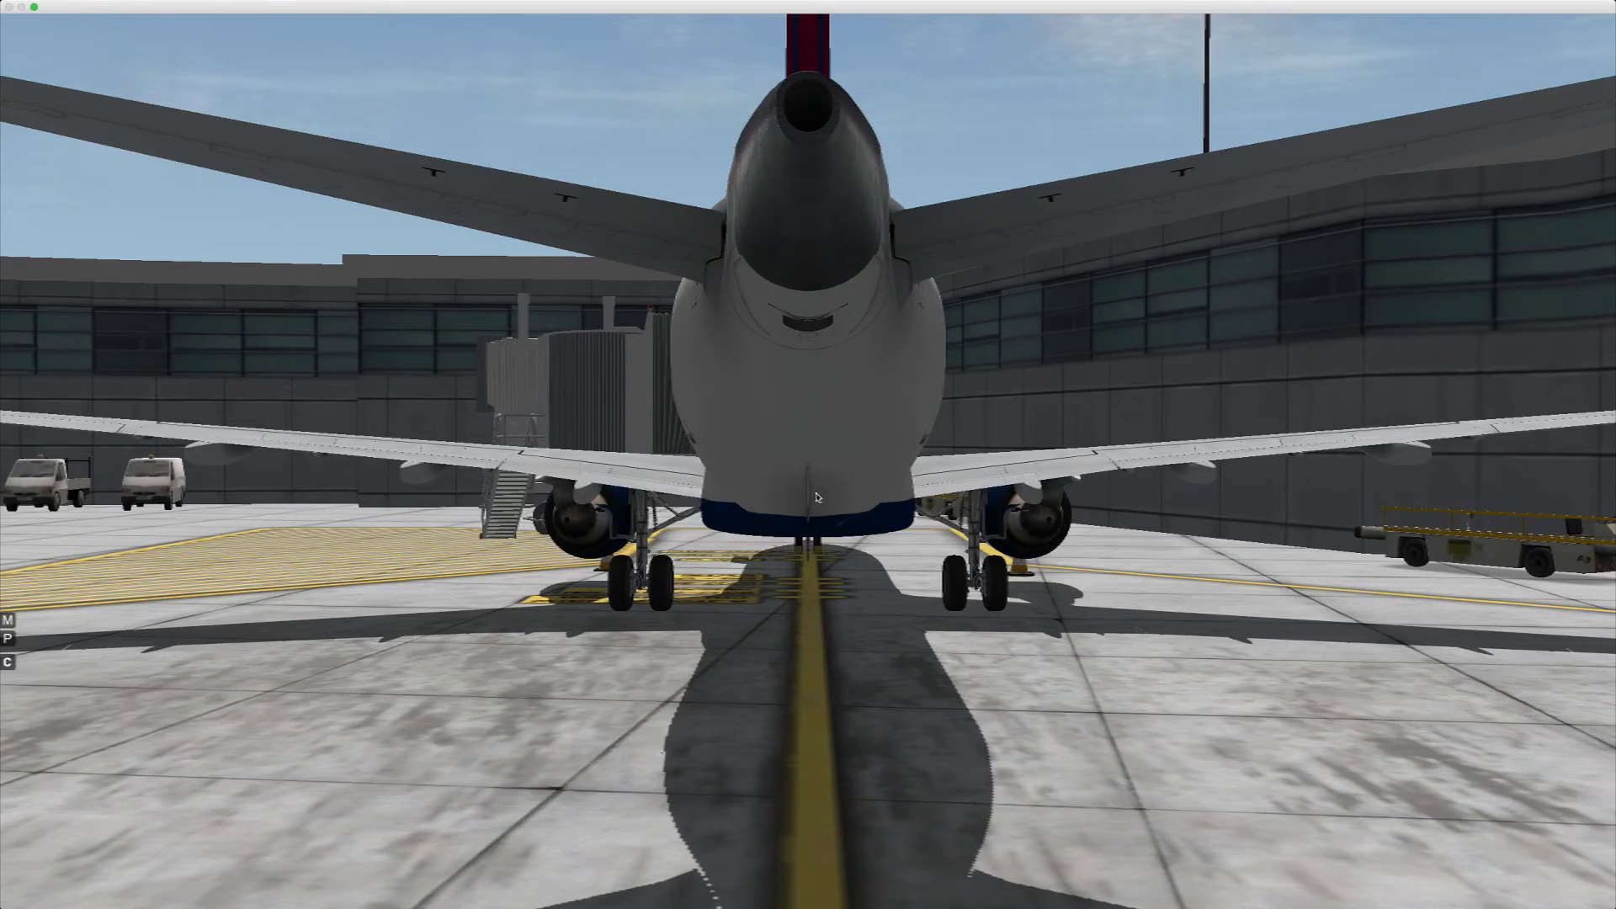
{"action": "key", "text": "Left"}
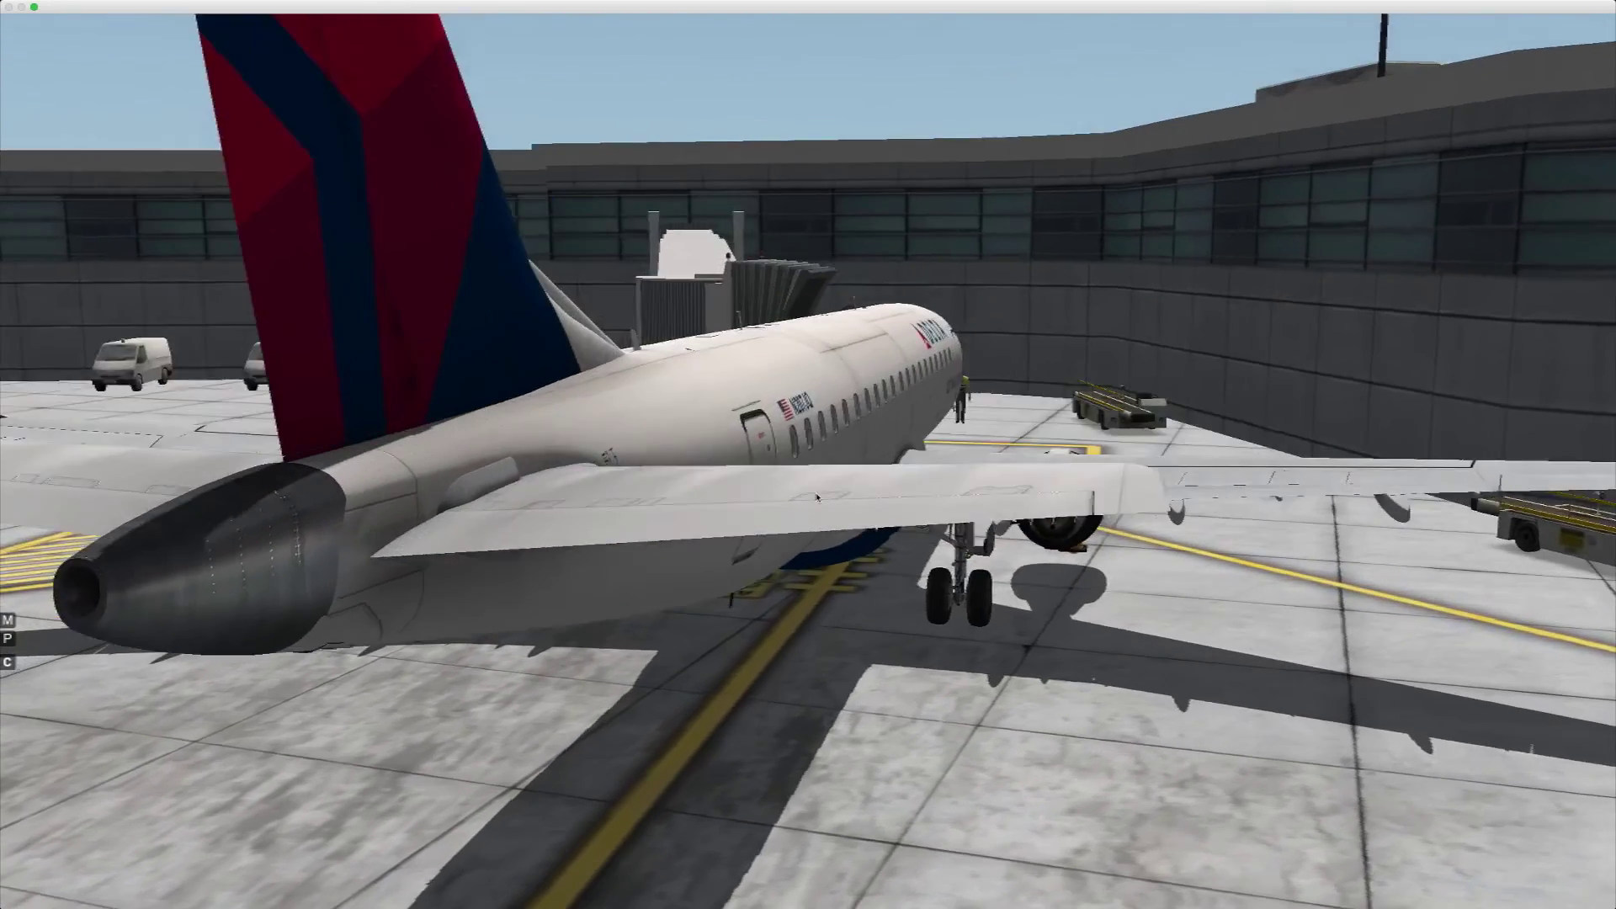
{"action": "key", "text": "Up"}
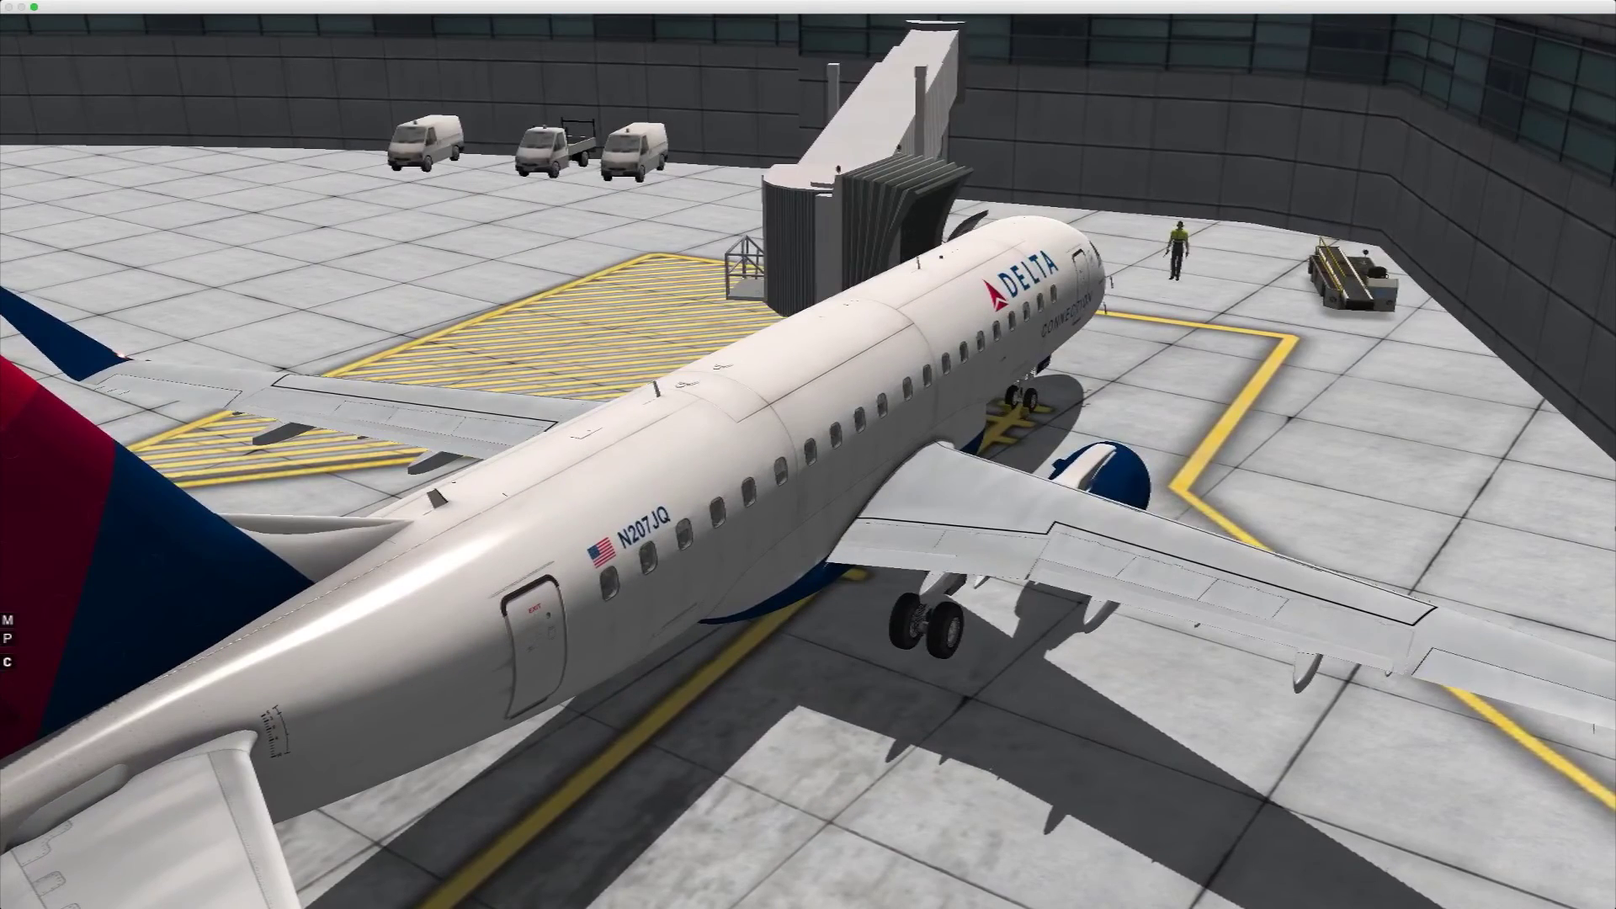